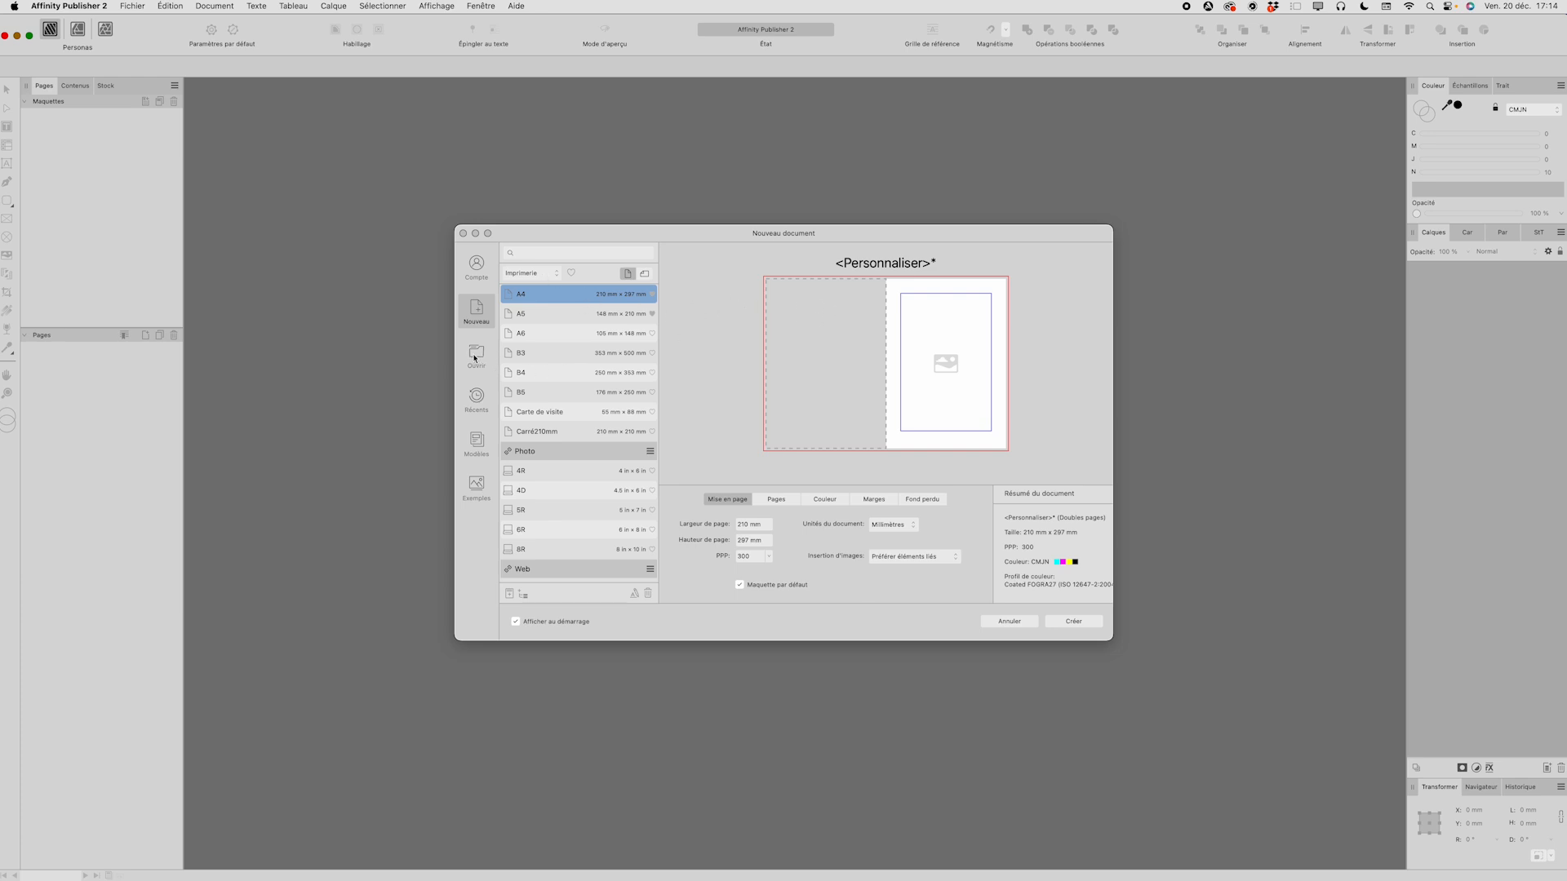
- Look through the recent documents, templates and sample files, and return to the new document presets
{"action": "left_click", "coordinate": [475, 404]}
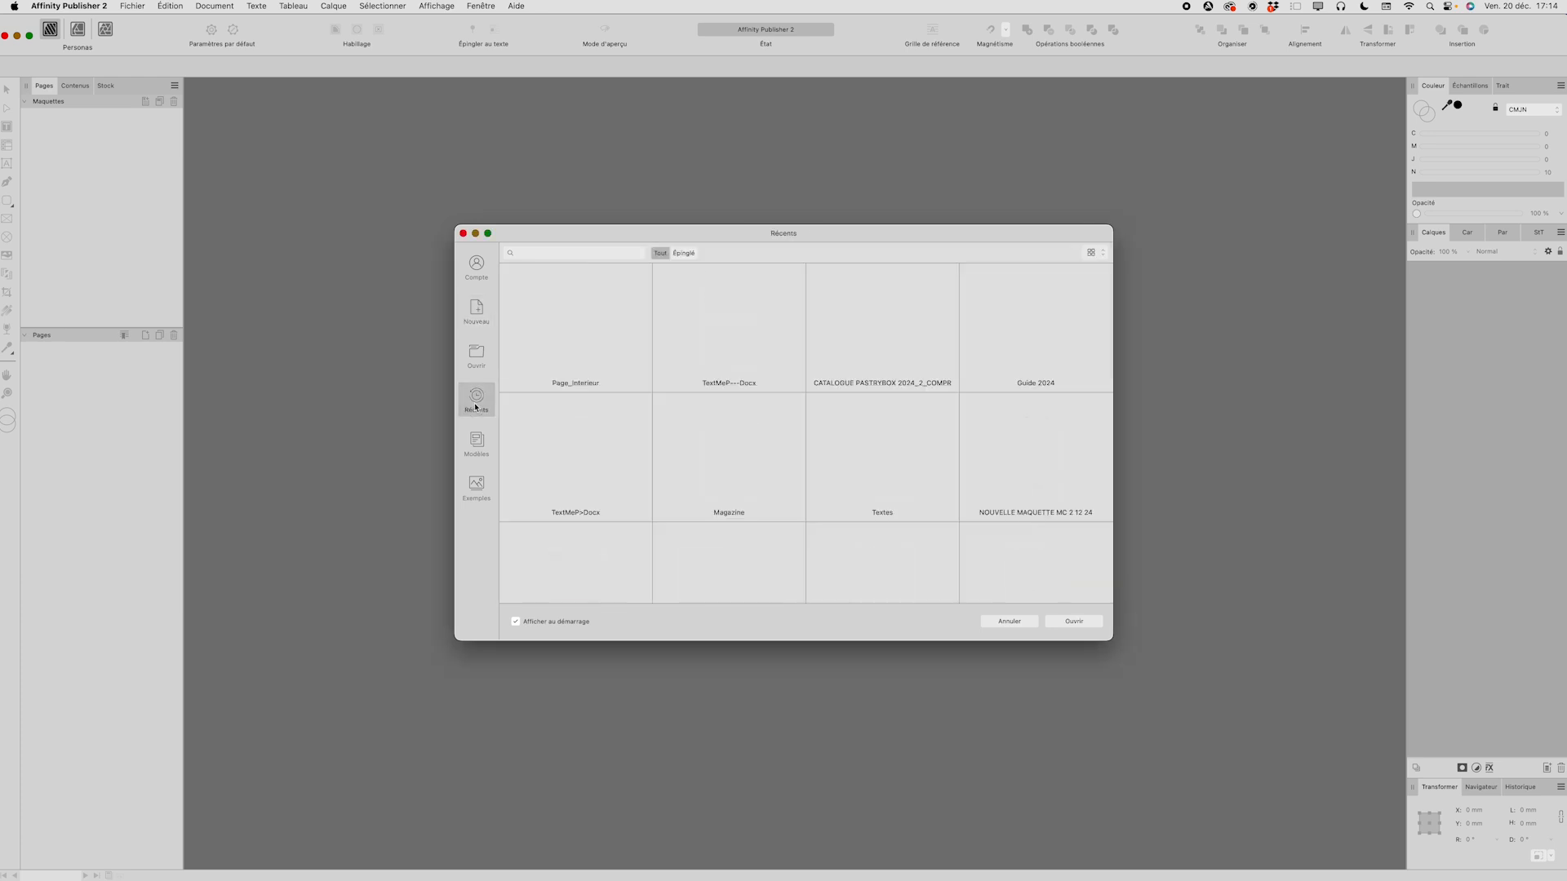
{"action": "left_click", "coordinate": [480, 445]}
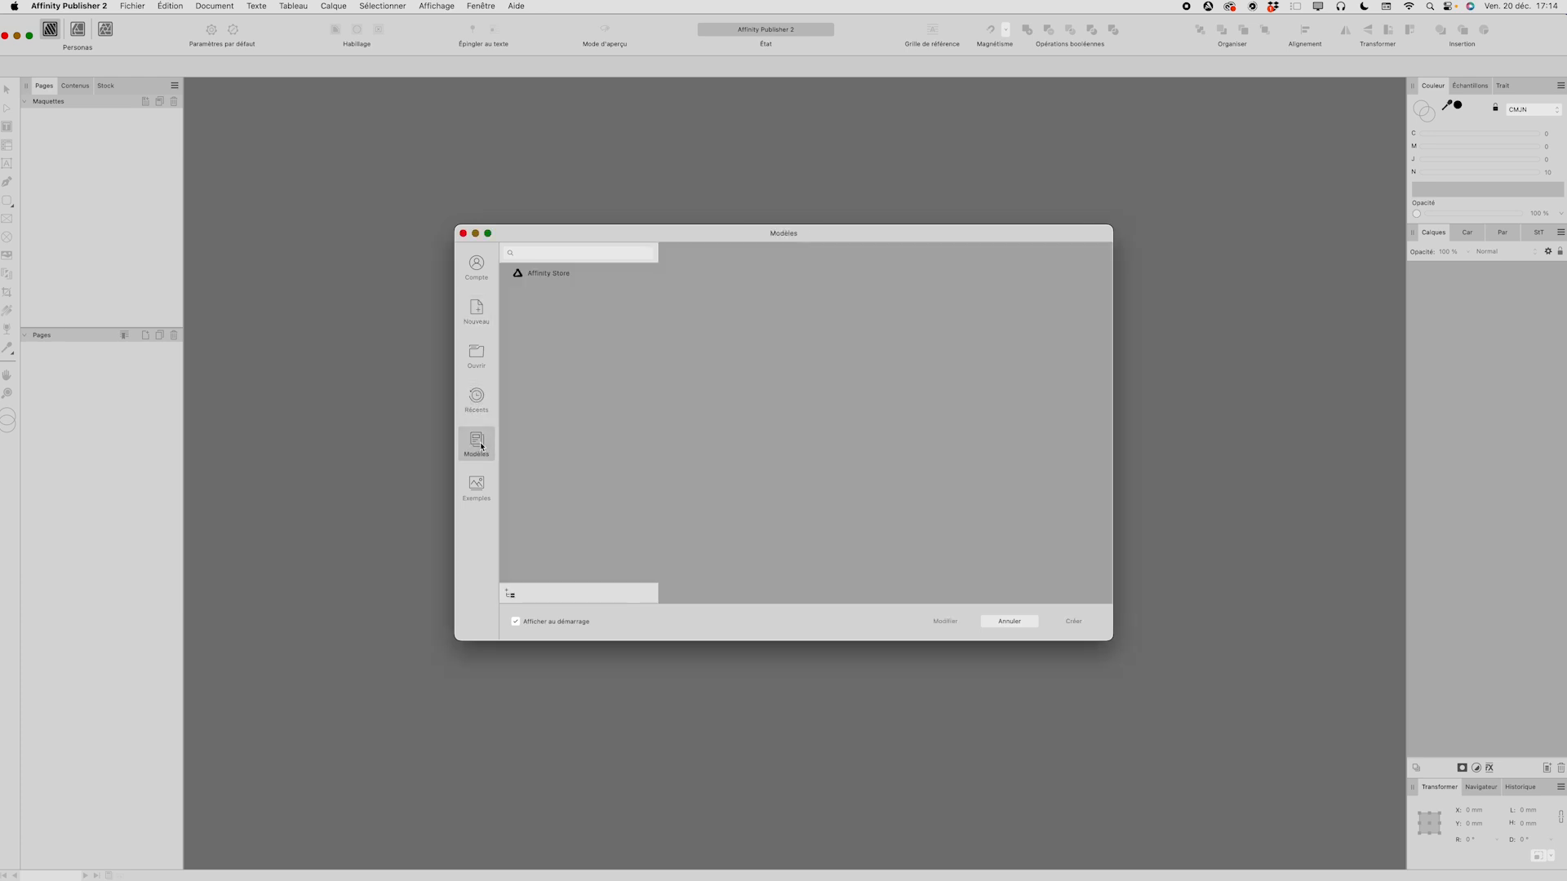
{"action": "left_click", "coordinate": [480, 485]}
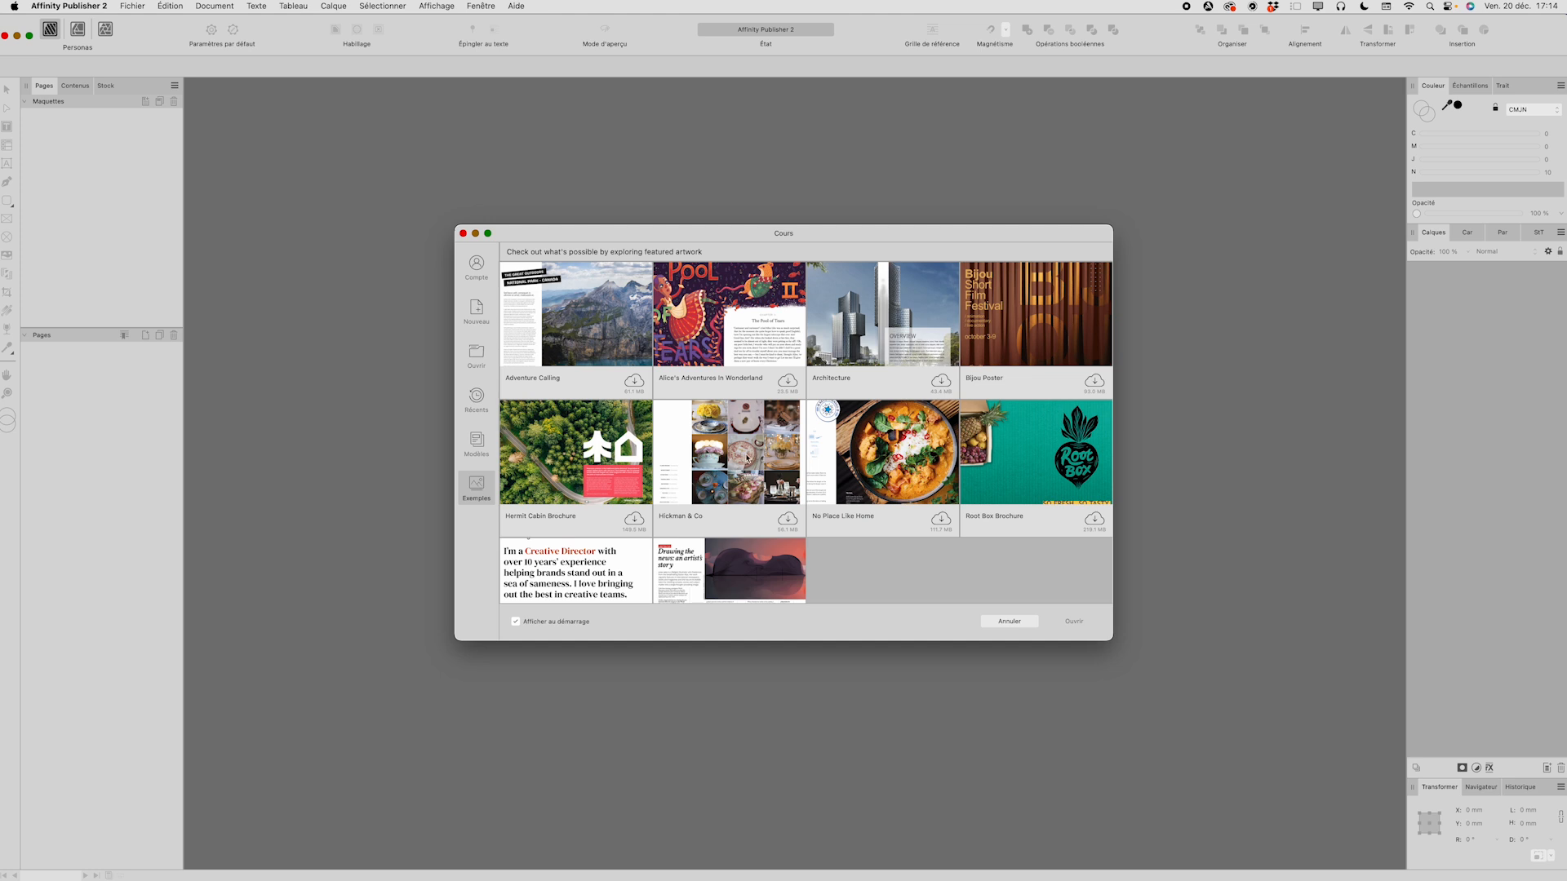
{"action": "left_click", "coordinate": [480, 313]}
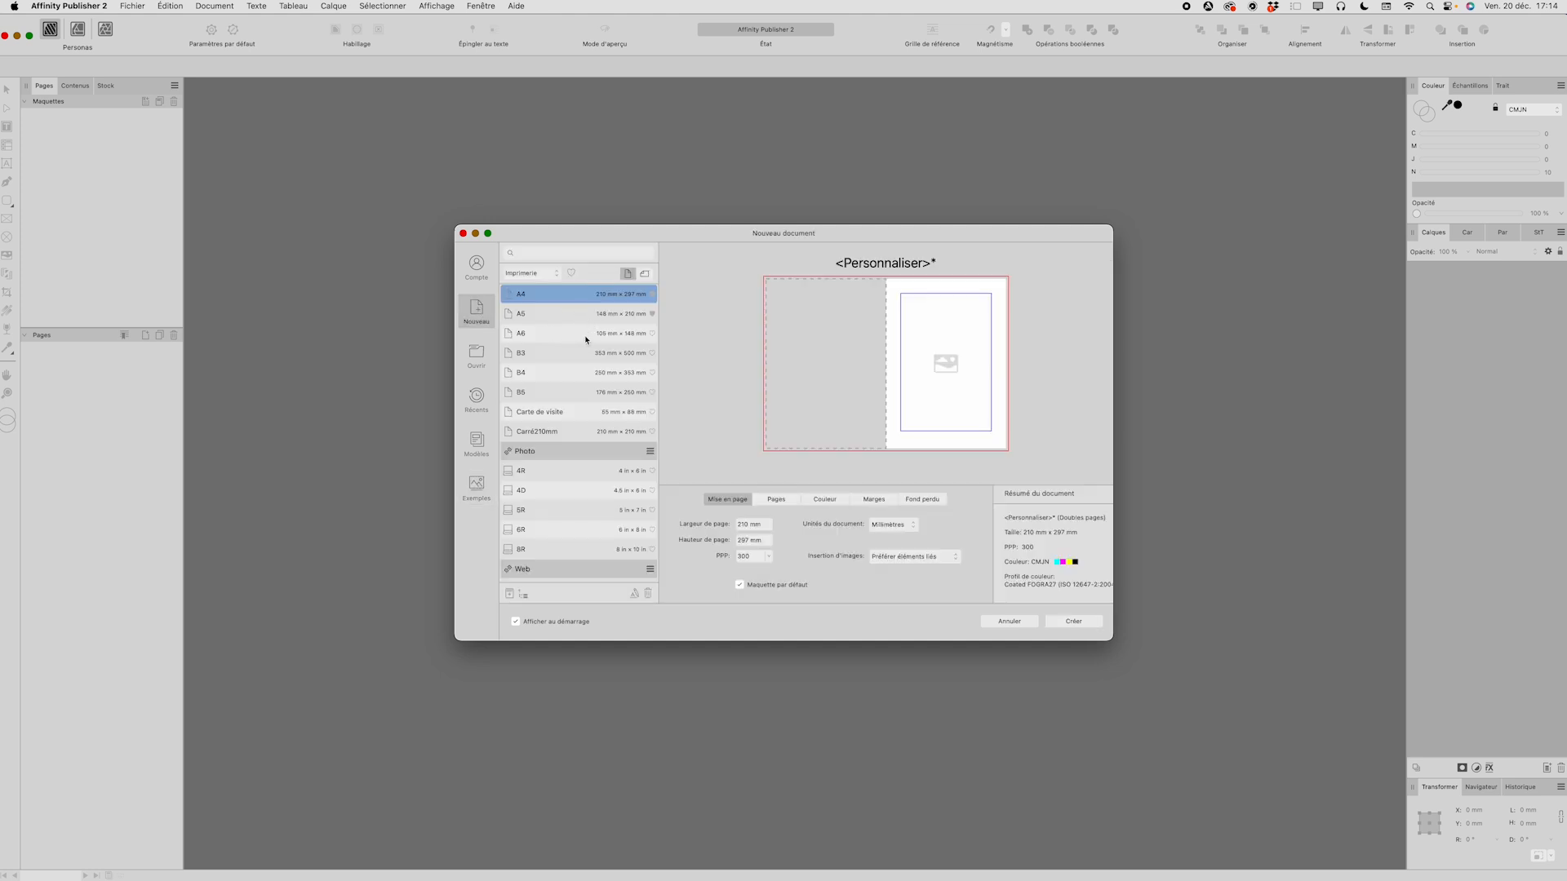
- Browse the Imprimante and Imprimerie preset categories and view only the presets marked as favourites
{"action": "left_click", "coordinate": [548, 275]}
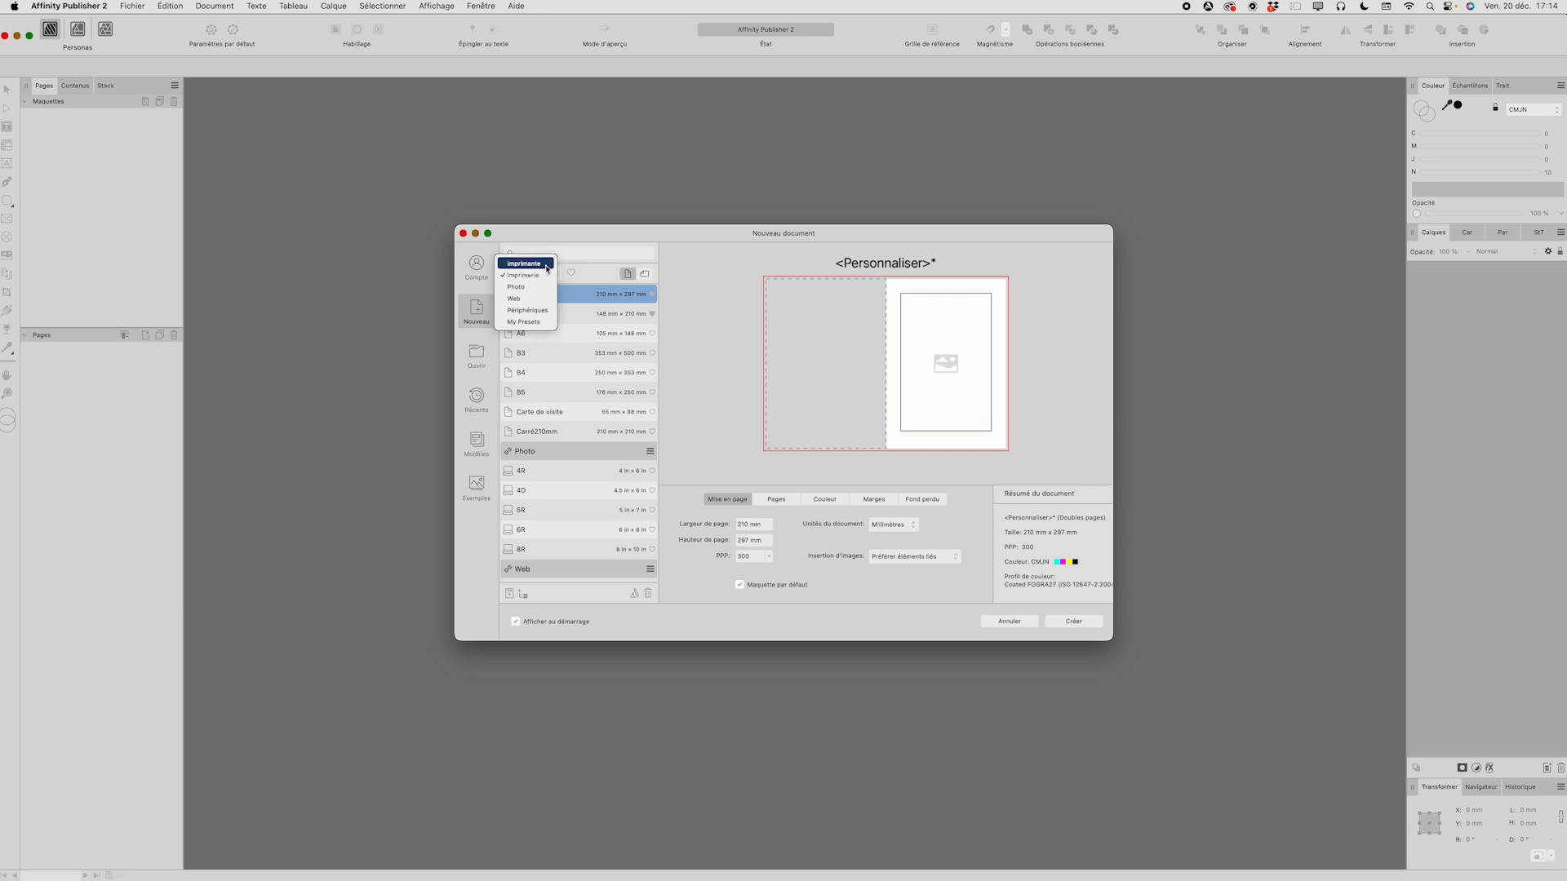
{"action": "left_click", "coordinate": [546, 264]}
{"action": "left_click", "coordinate": [545, 276]}
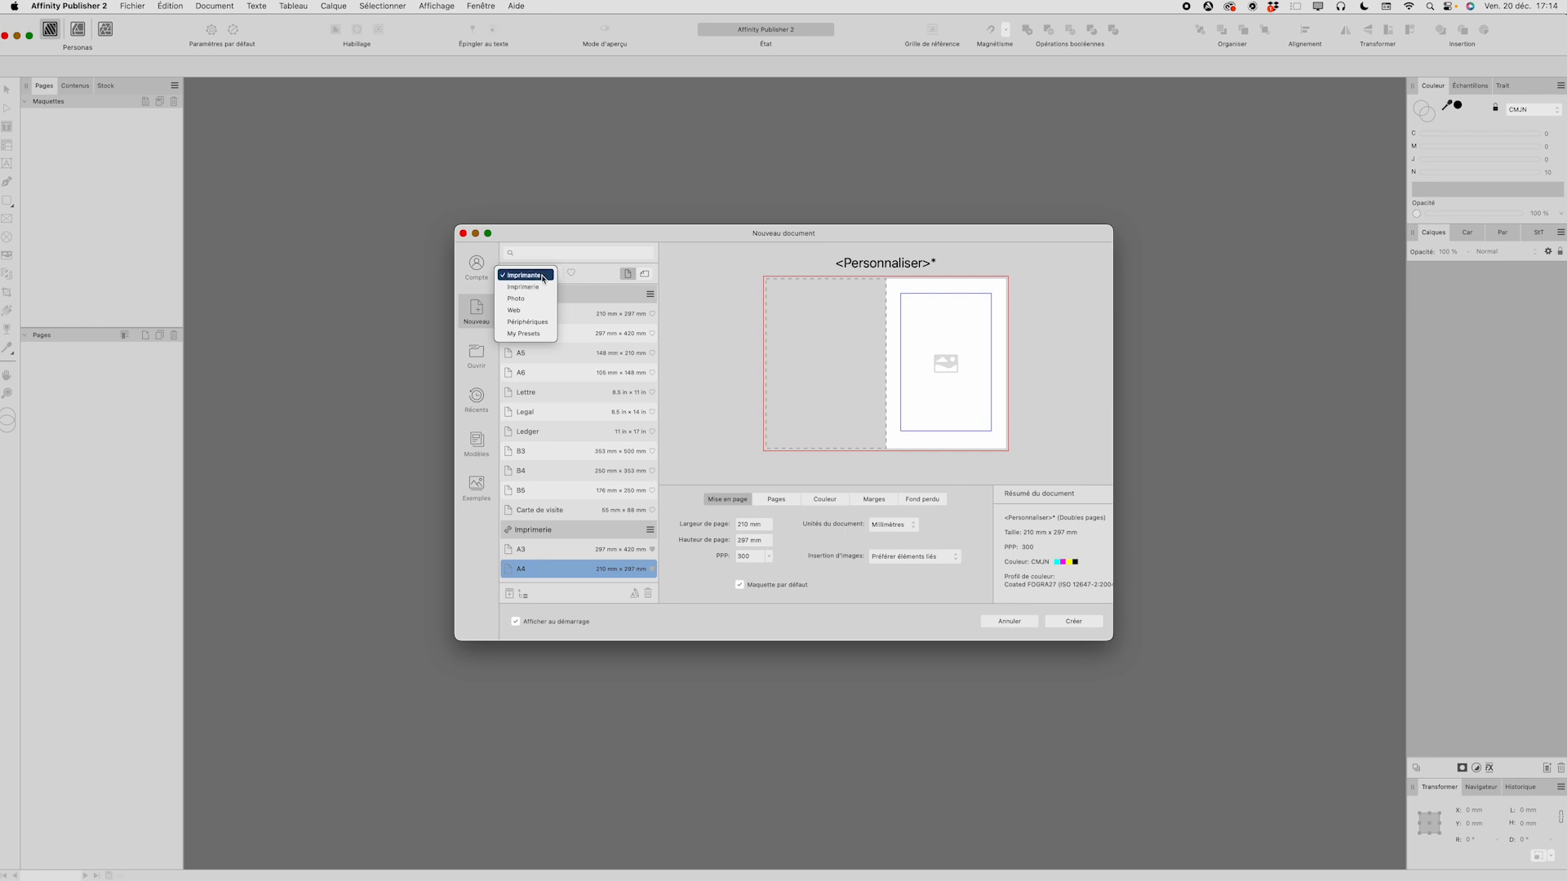
{"action": "left_click", "coordinate": [541, 287]}
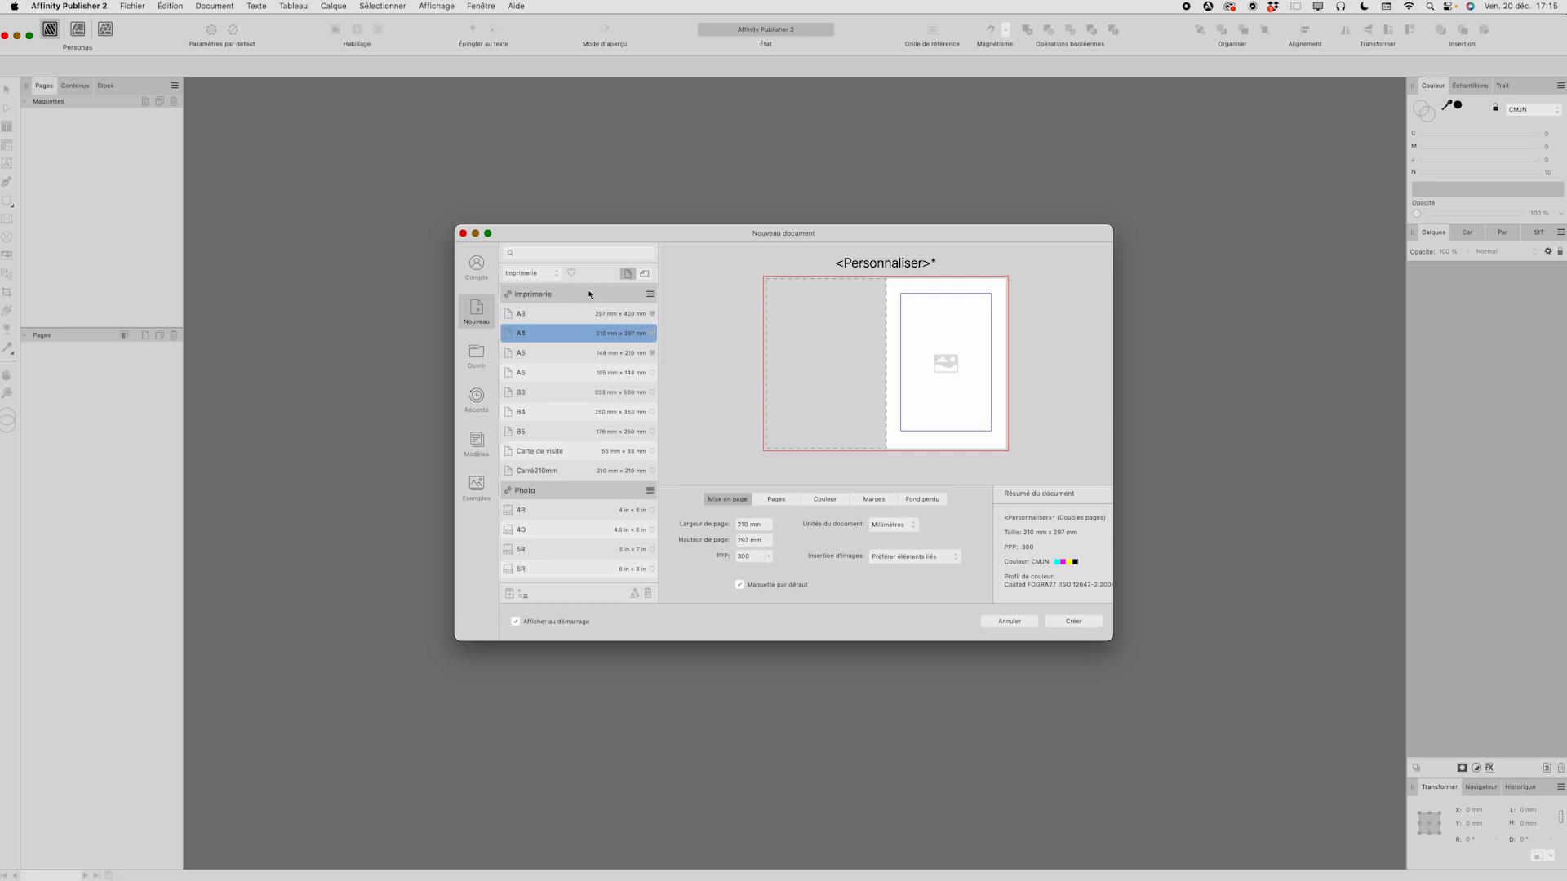
{"action": "left_click", "coordinate": [570, 274]}
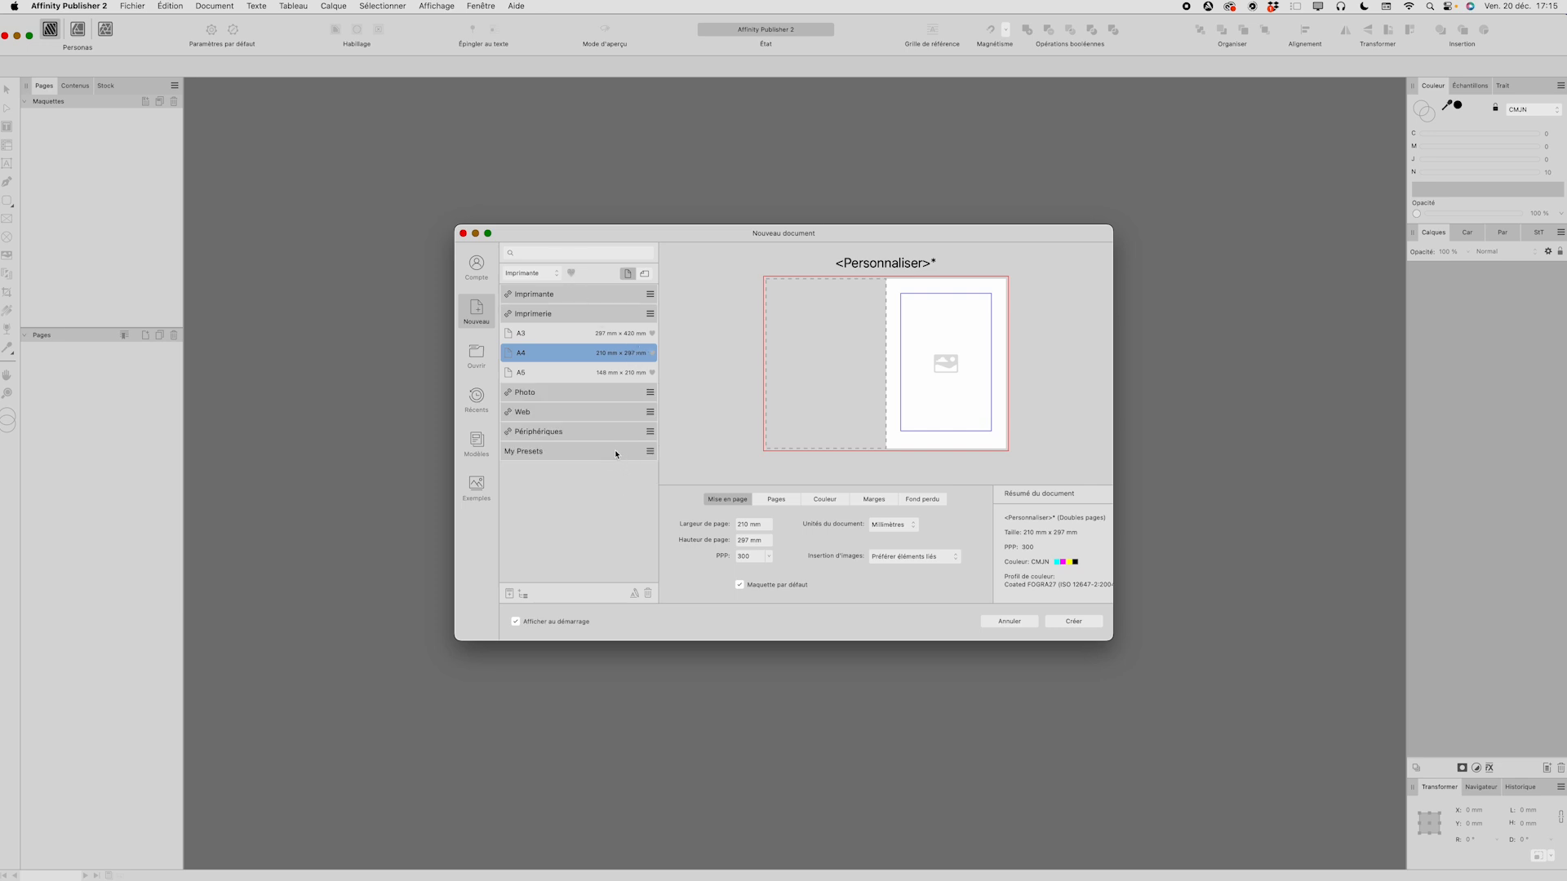
{"action": "left_click", "coordinate": [571, 274]}
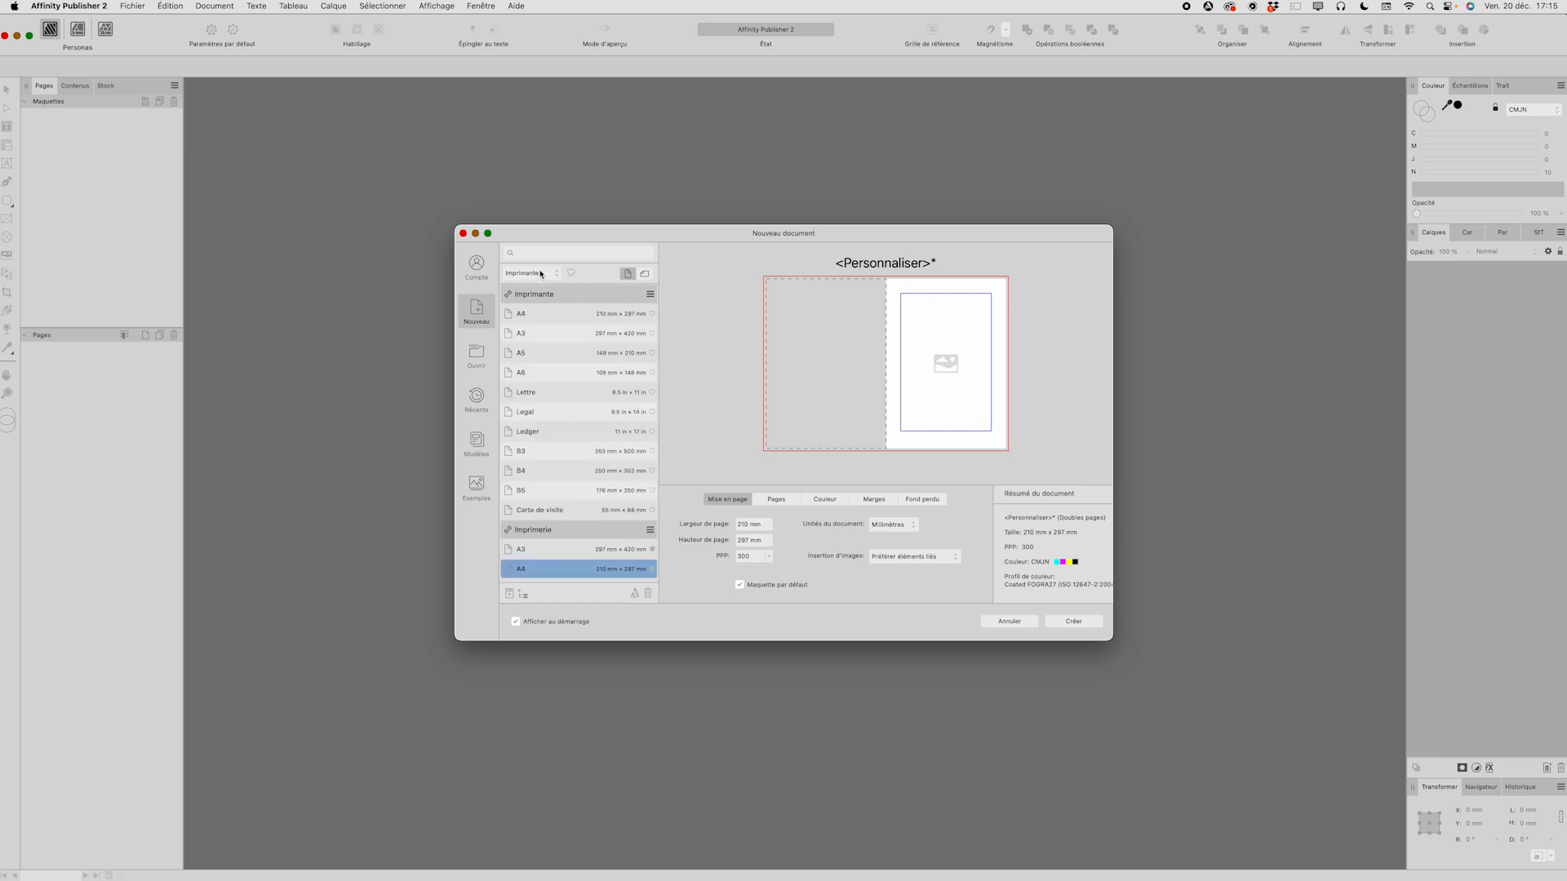
- Select the custom Carré-210 preset from the My Presets category
{"action": "left_click", "coordinate": [540, 274]}
{"action": "left_click", "coordinate": [538, 335]}
{"action": "scroll", "coordinate": [589, 437], "scroll_direction": "down", "scroll_amount": 1}
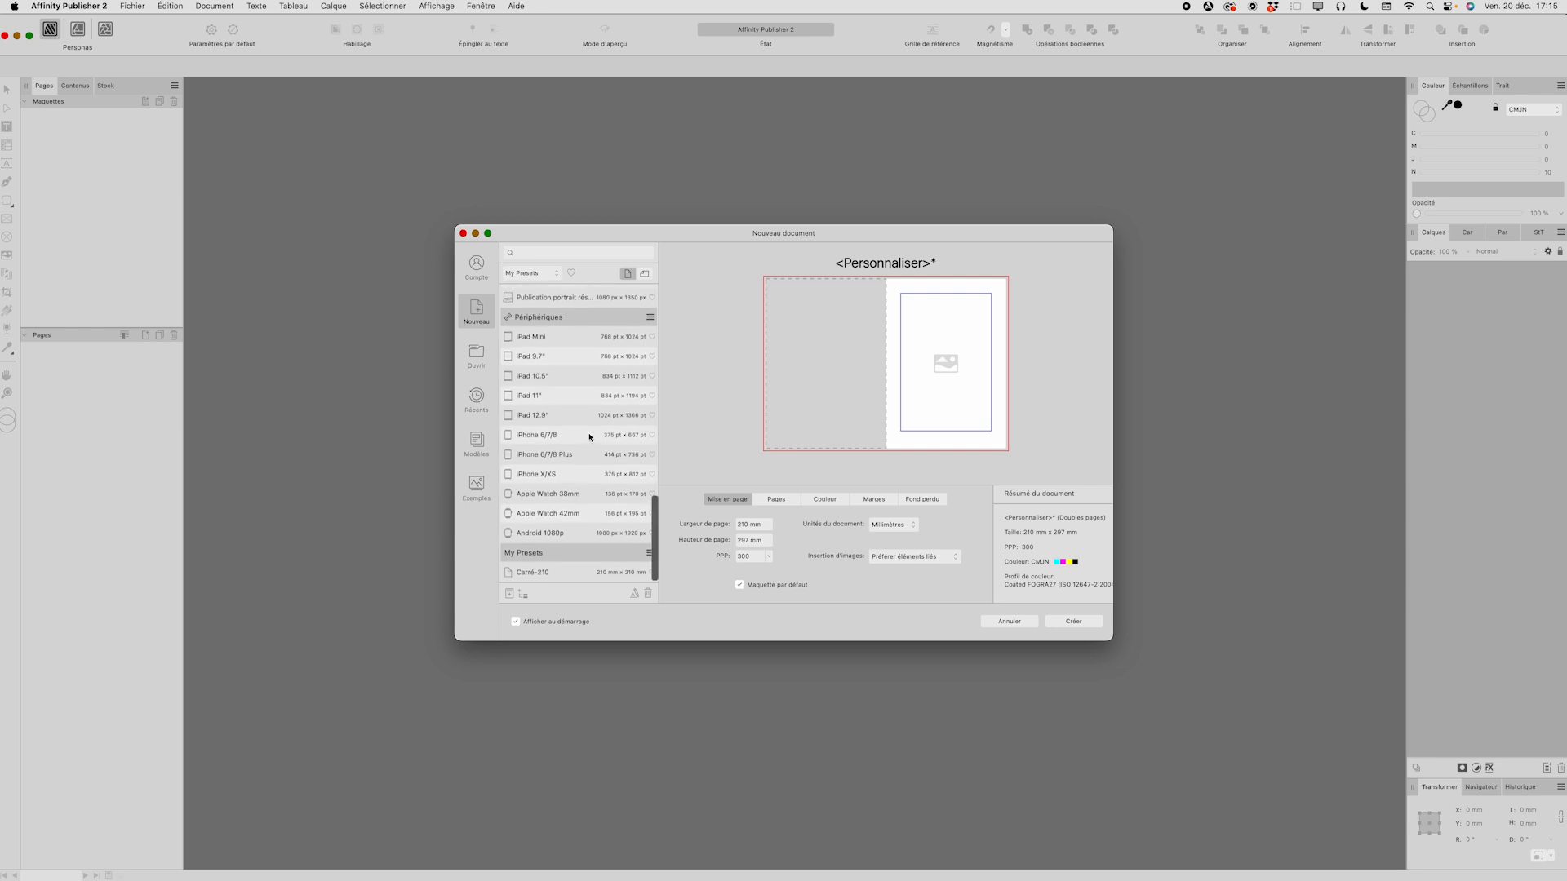
{"action": "left_click", "coordinate": [568, 572]}
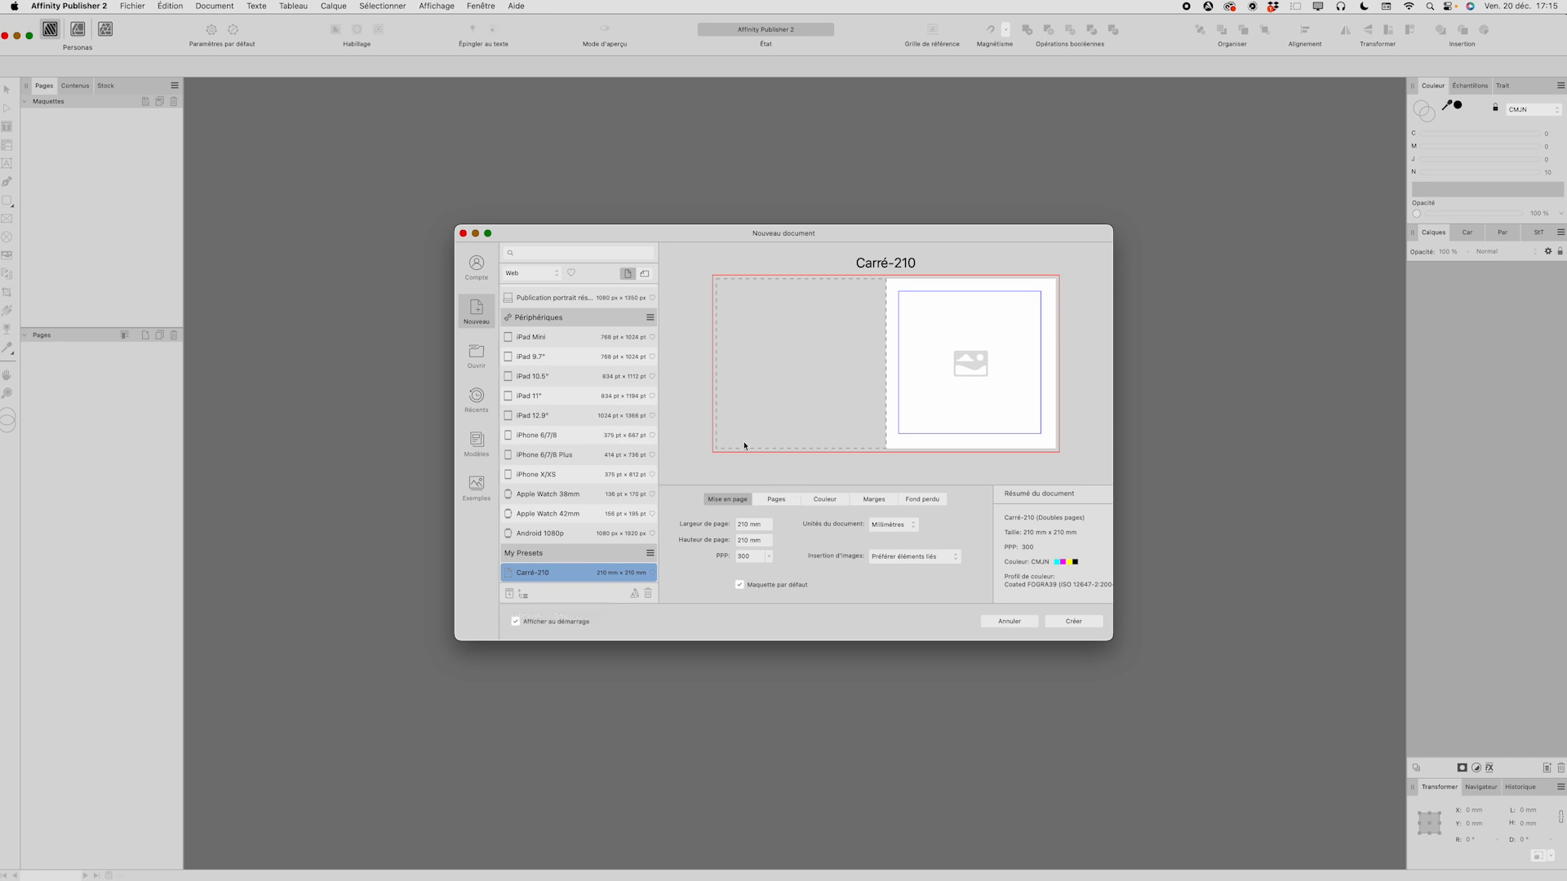
- Choose the favourite A4 preset in the Imprimerie category and keep image insertion on Préférer éléments liés
{"action": "left_click", "coordinate": [537, 275]}
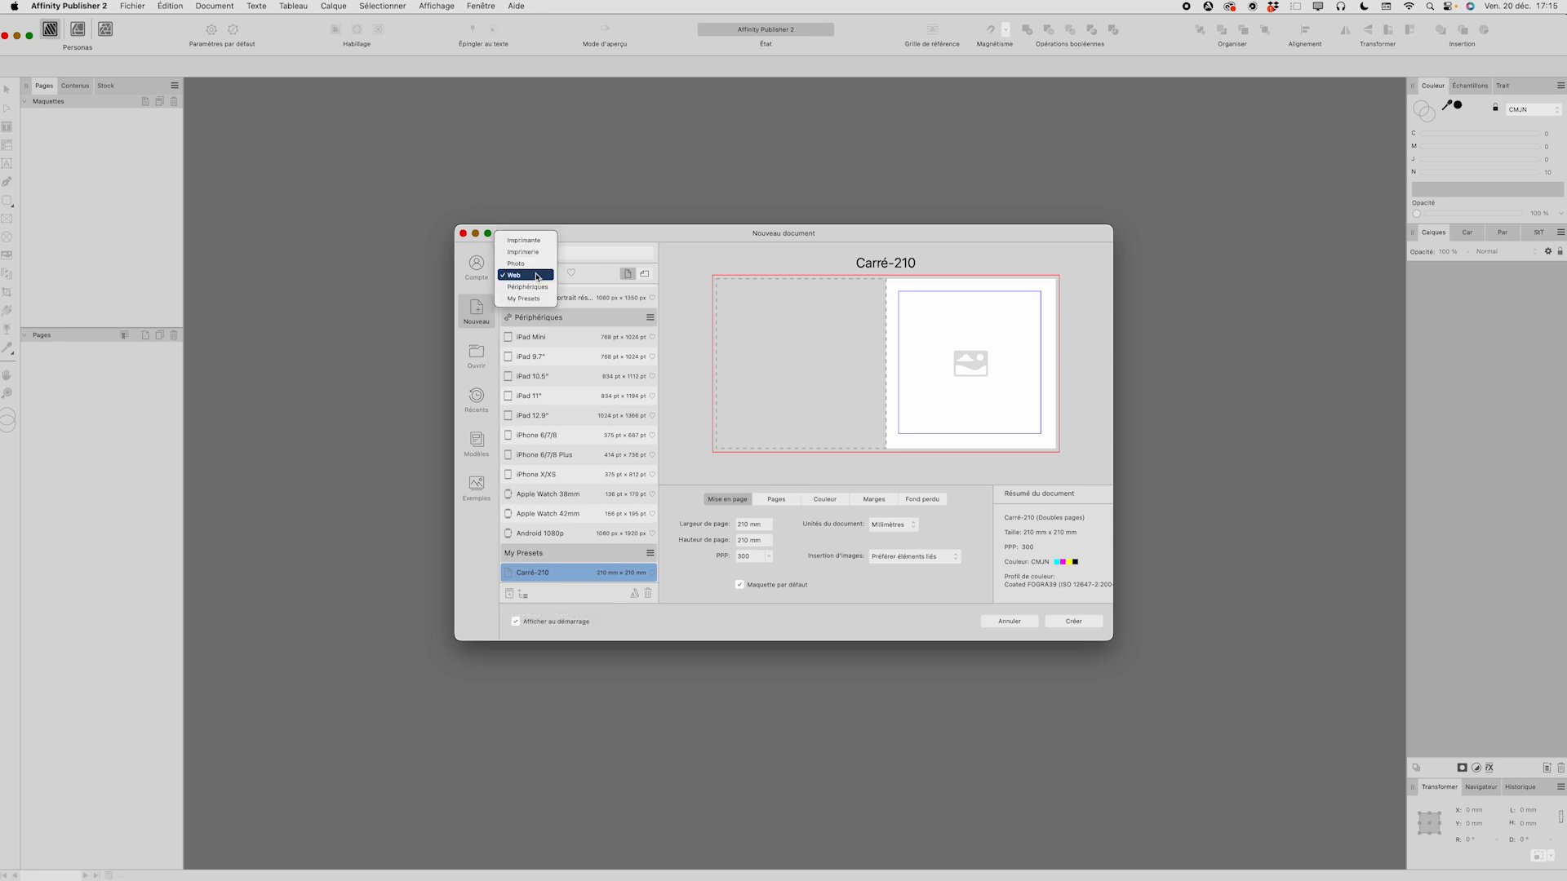
{"action": "left_click", "coordinate": [535, 241]}
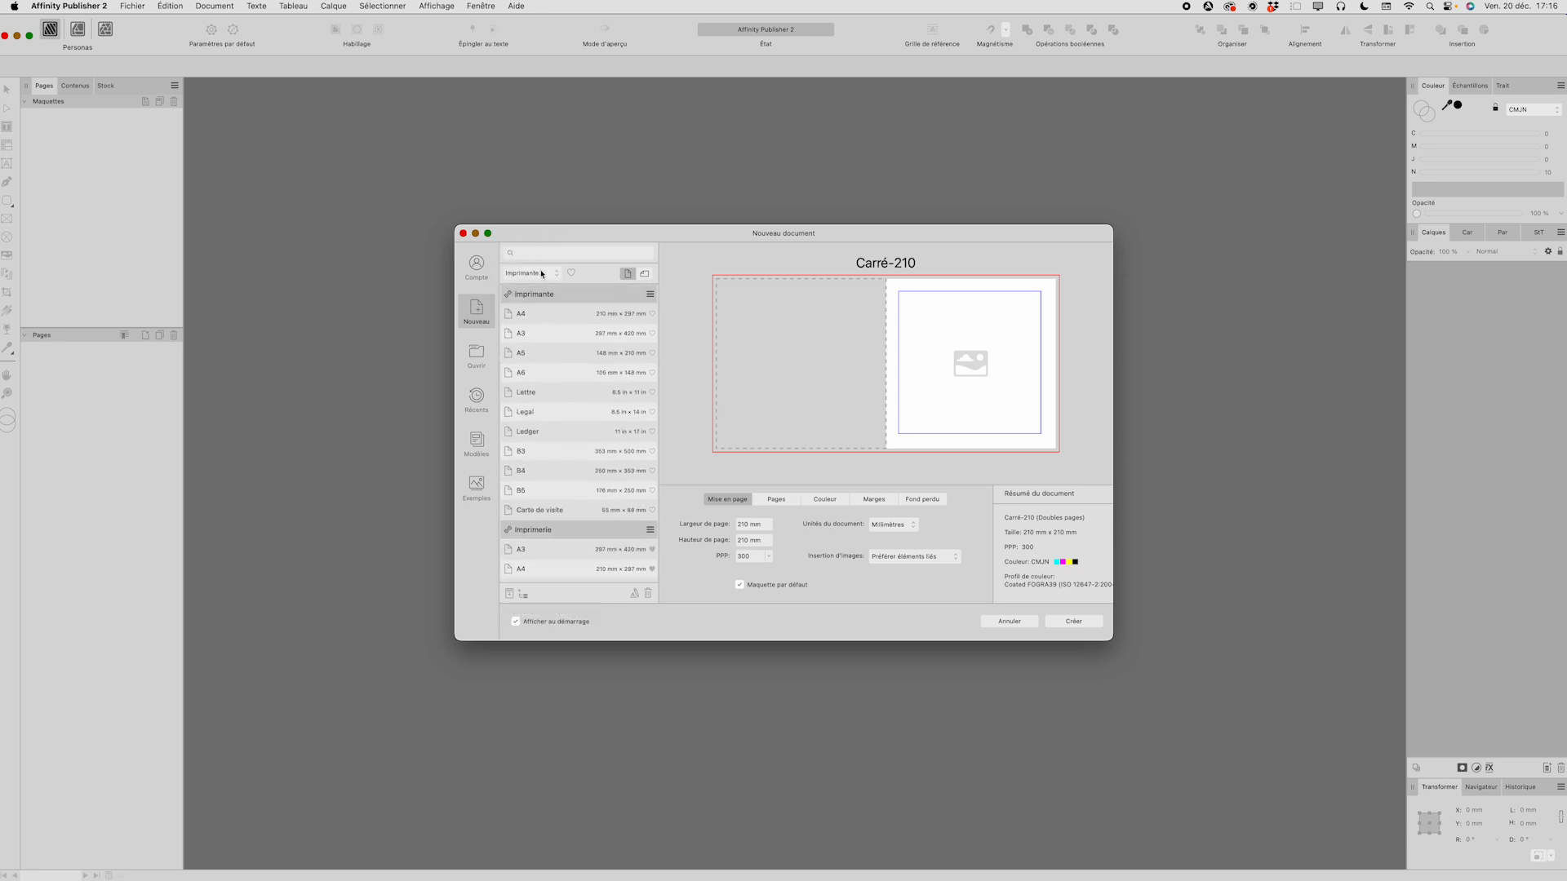
{"action": "left_click", "coordinate": [543, 275]}
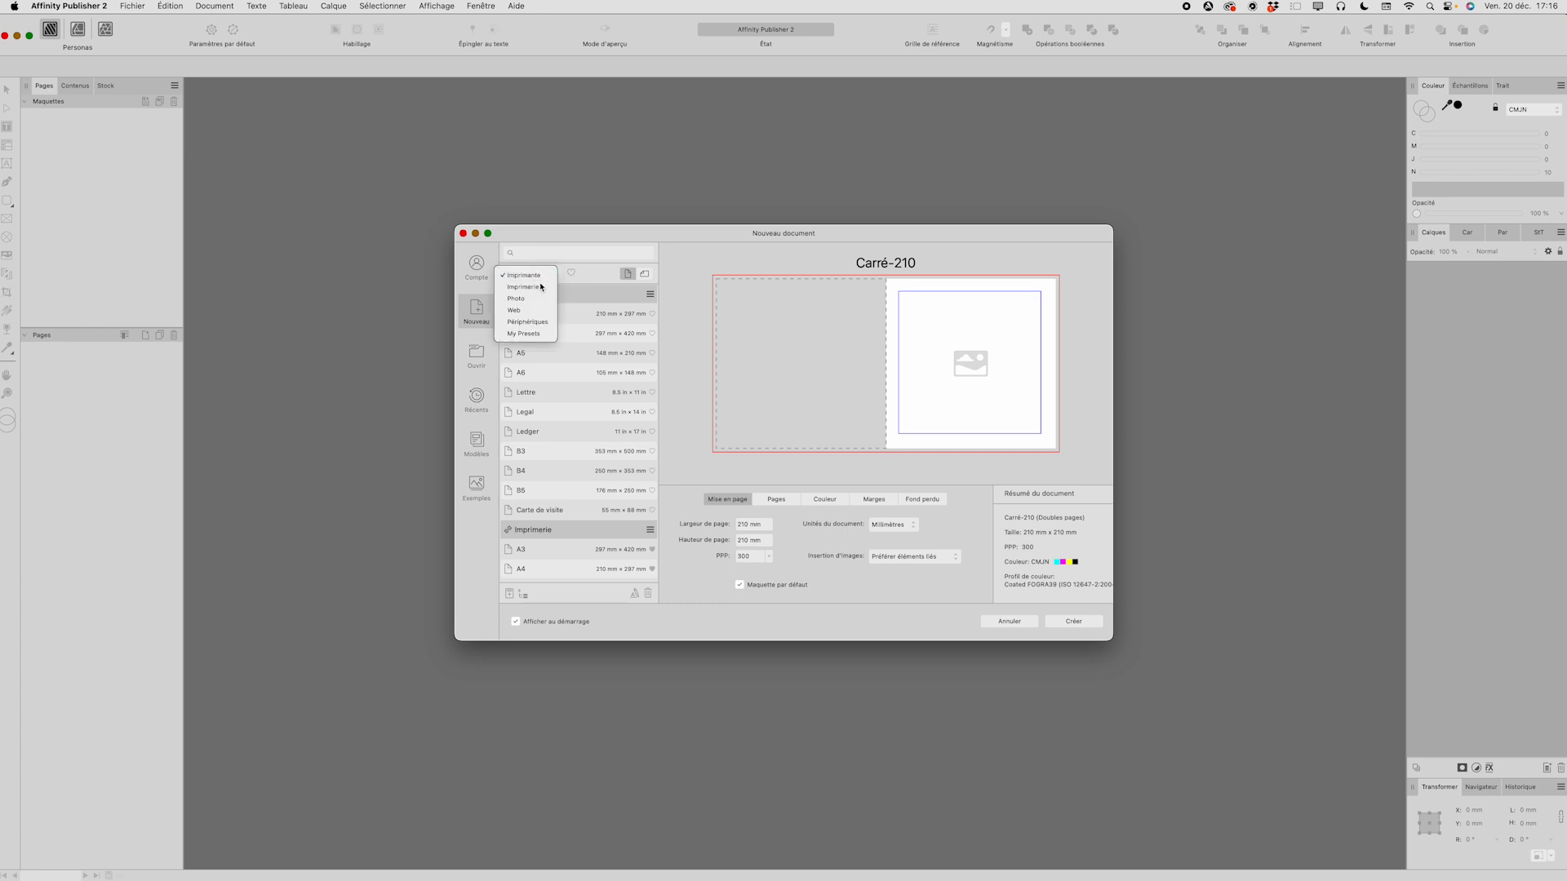
{"action": "left_click", "coordinate": [539, 287]}
{"action": "left_click", "coordinate": [572, 273]}
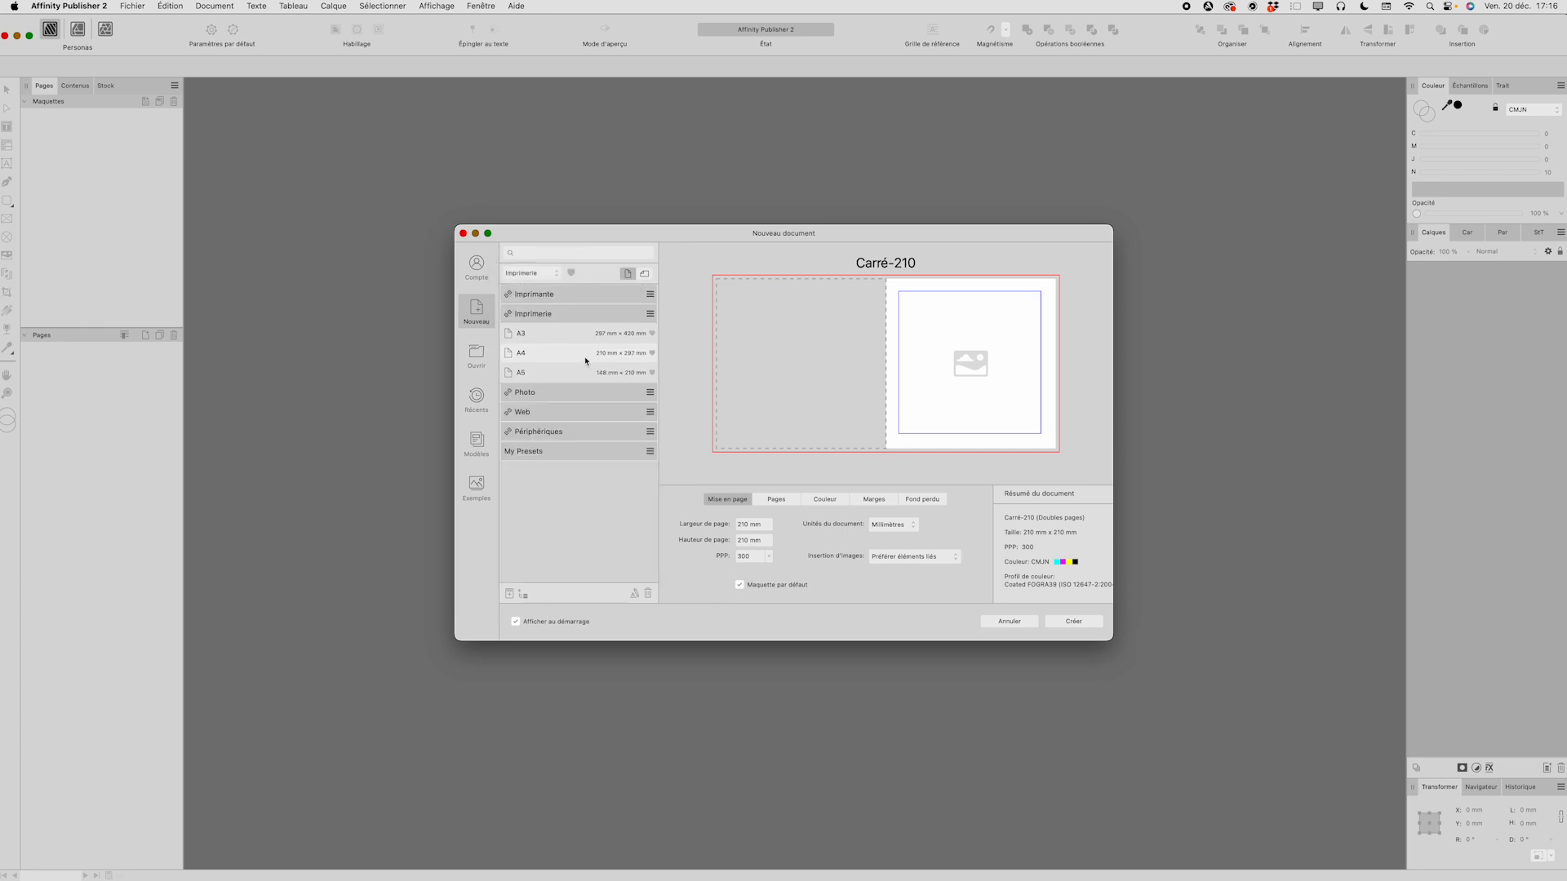
{"action": "left_click", "coordinate": [551, 362]}
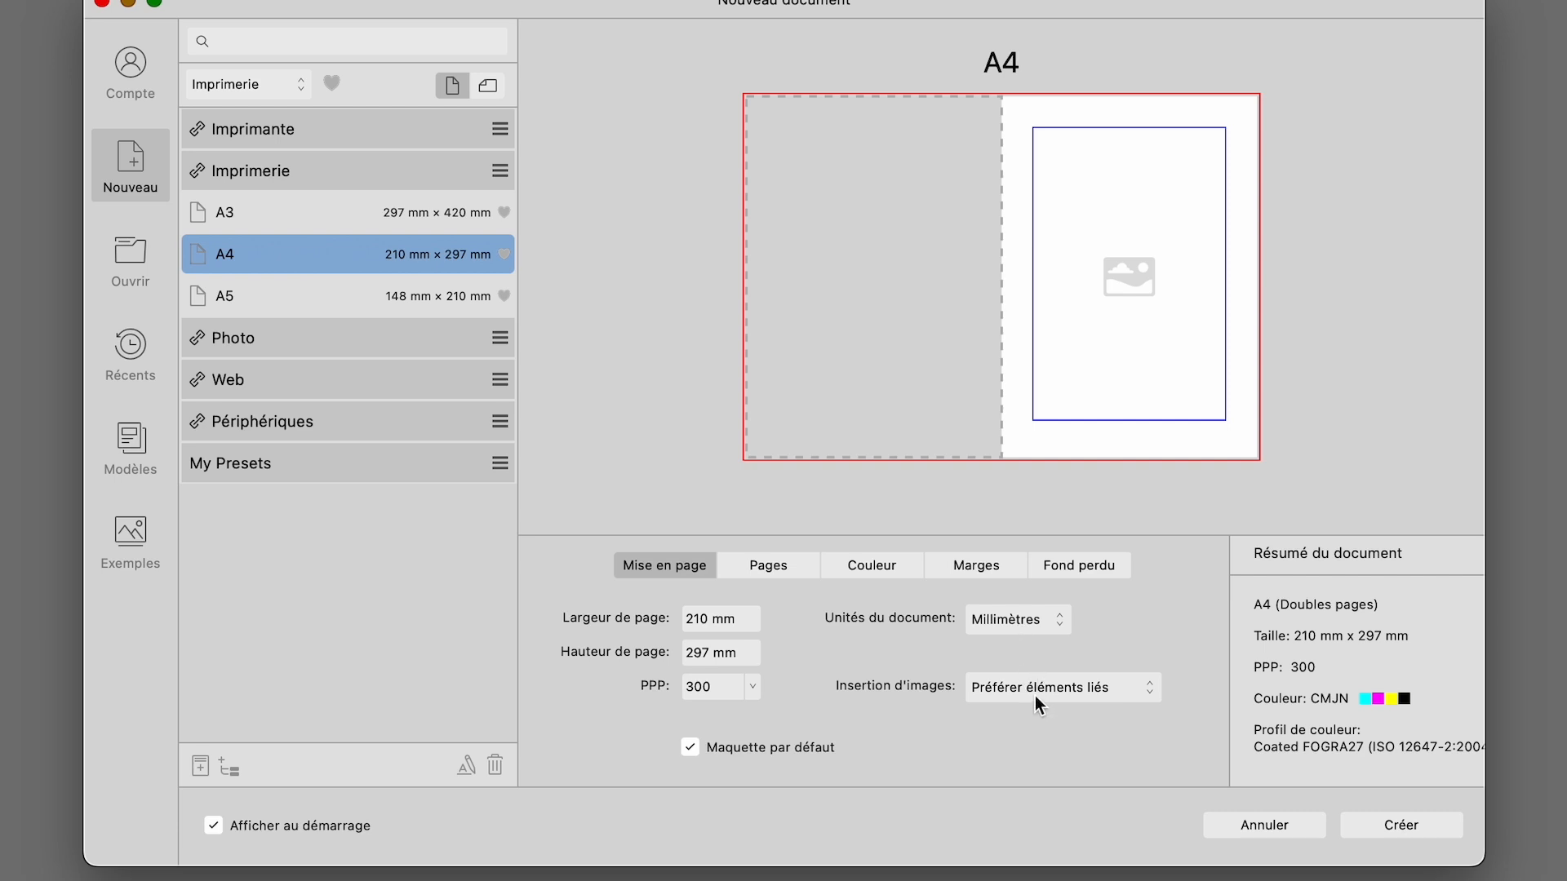
{"action": "left_click", "coordinate": [1123, 697]}
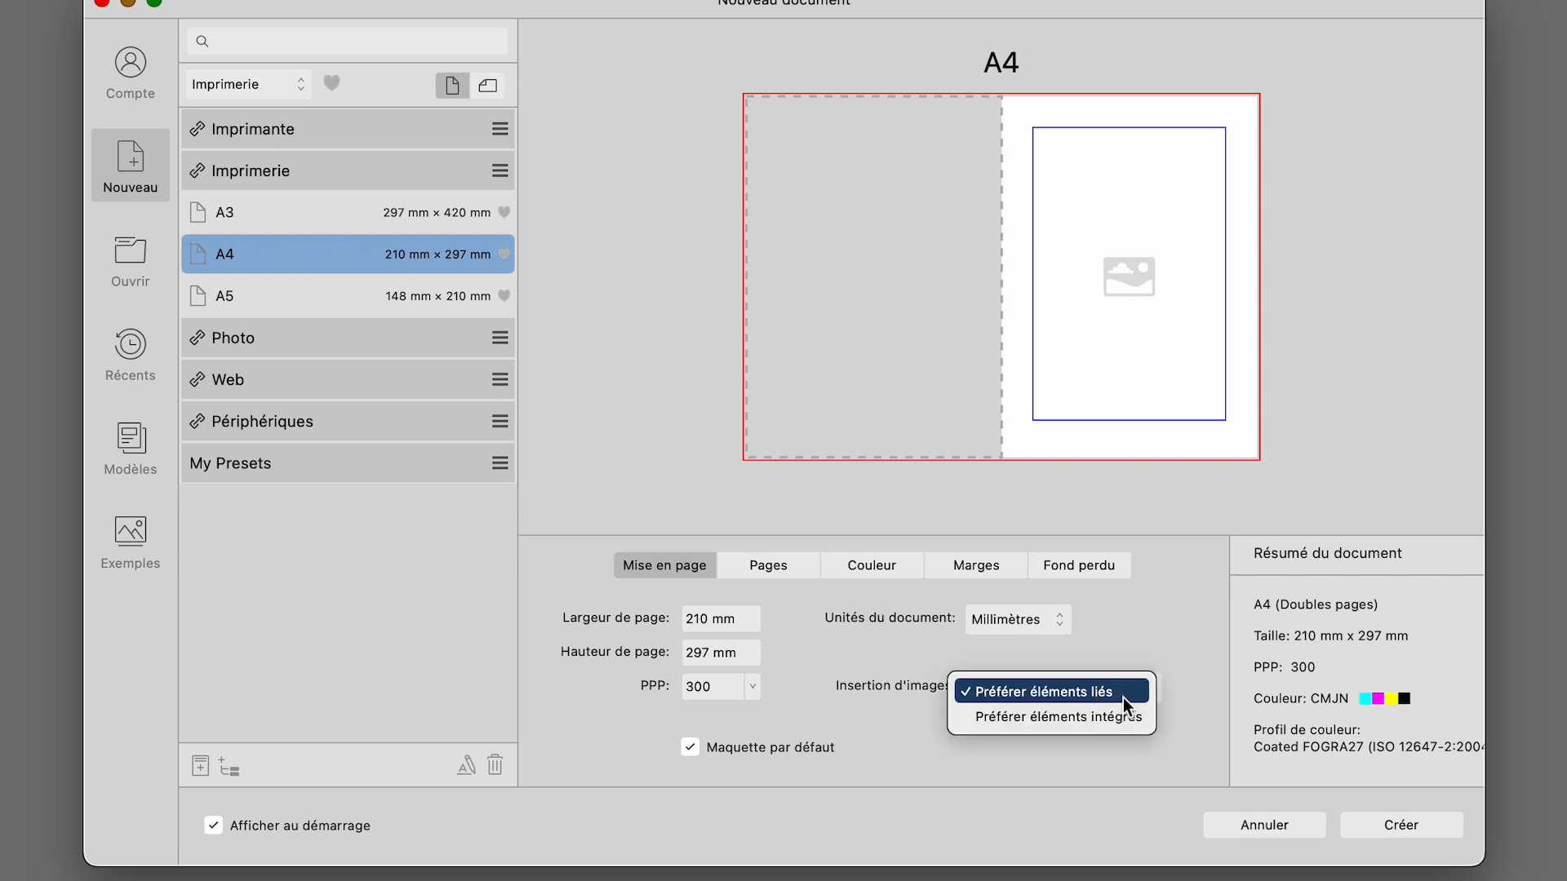
{"action": "left_click", "coordinate": [1111, 687]}
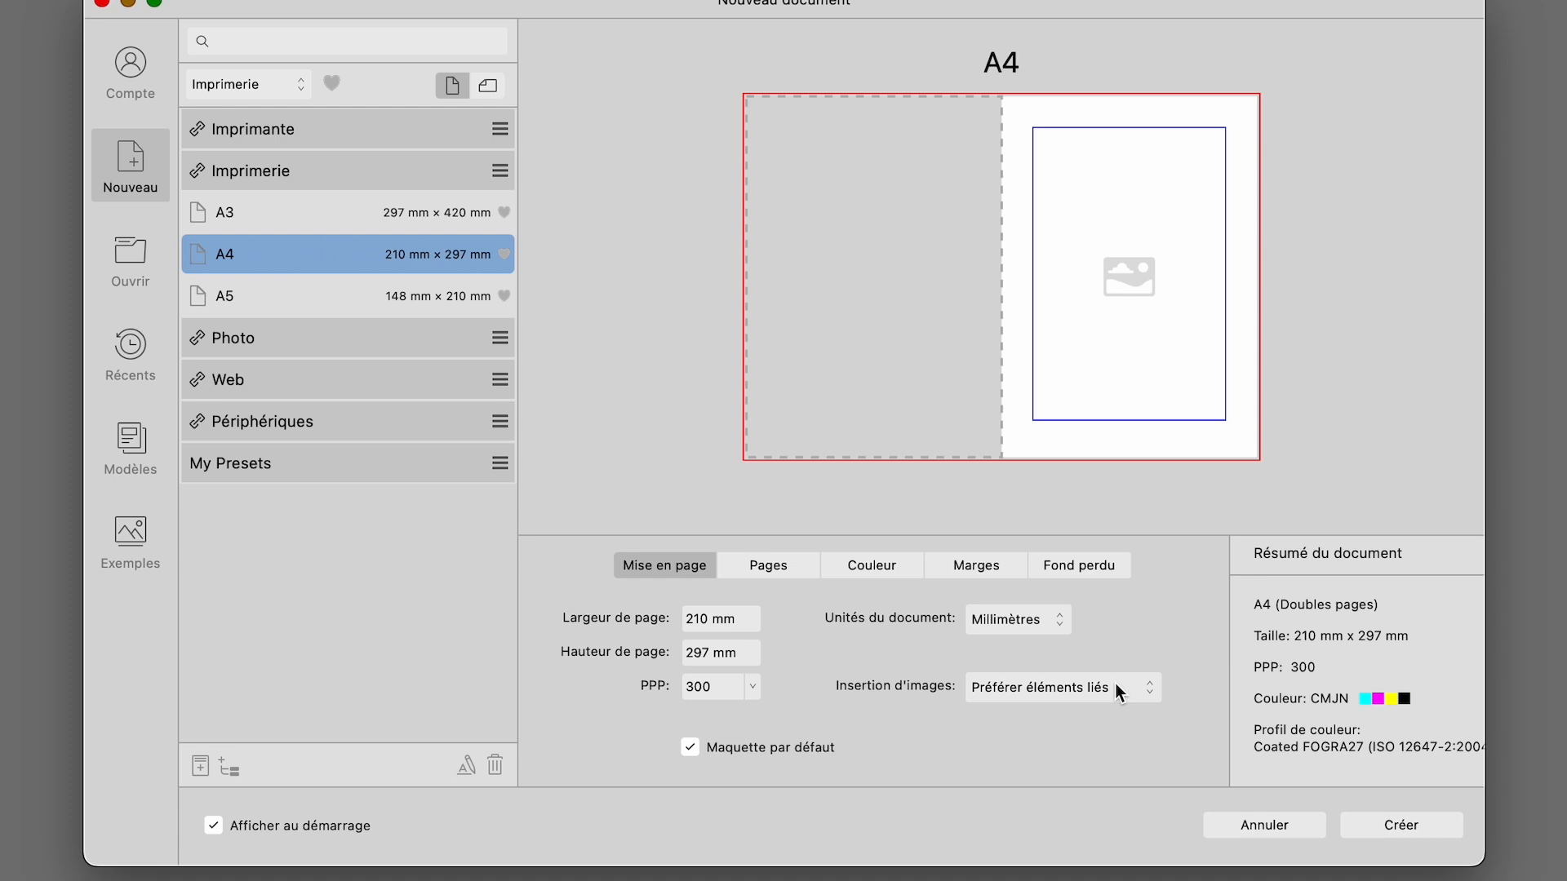
- Try starting the facing pages at Gauche and set the starting side back to Droite
{"action": "left_click", "coordinate": [771, 565]}
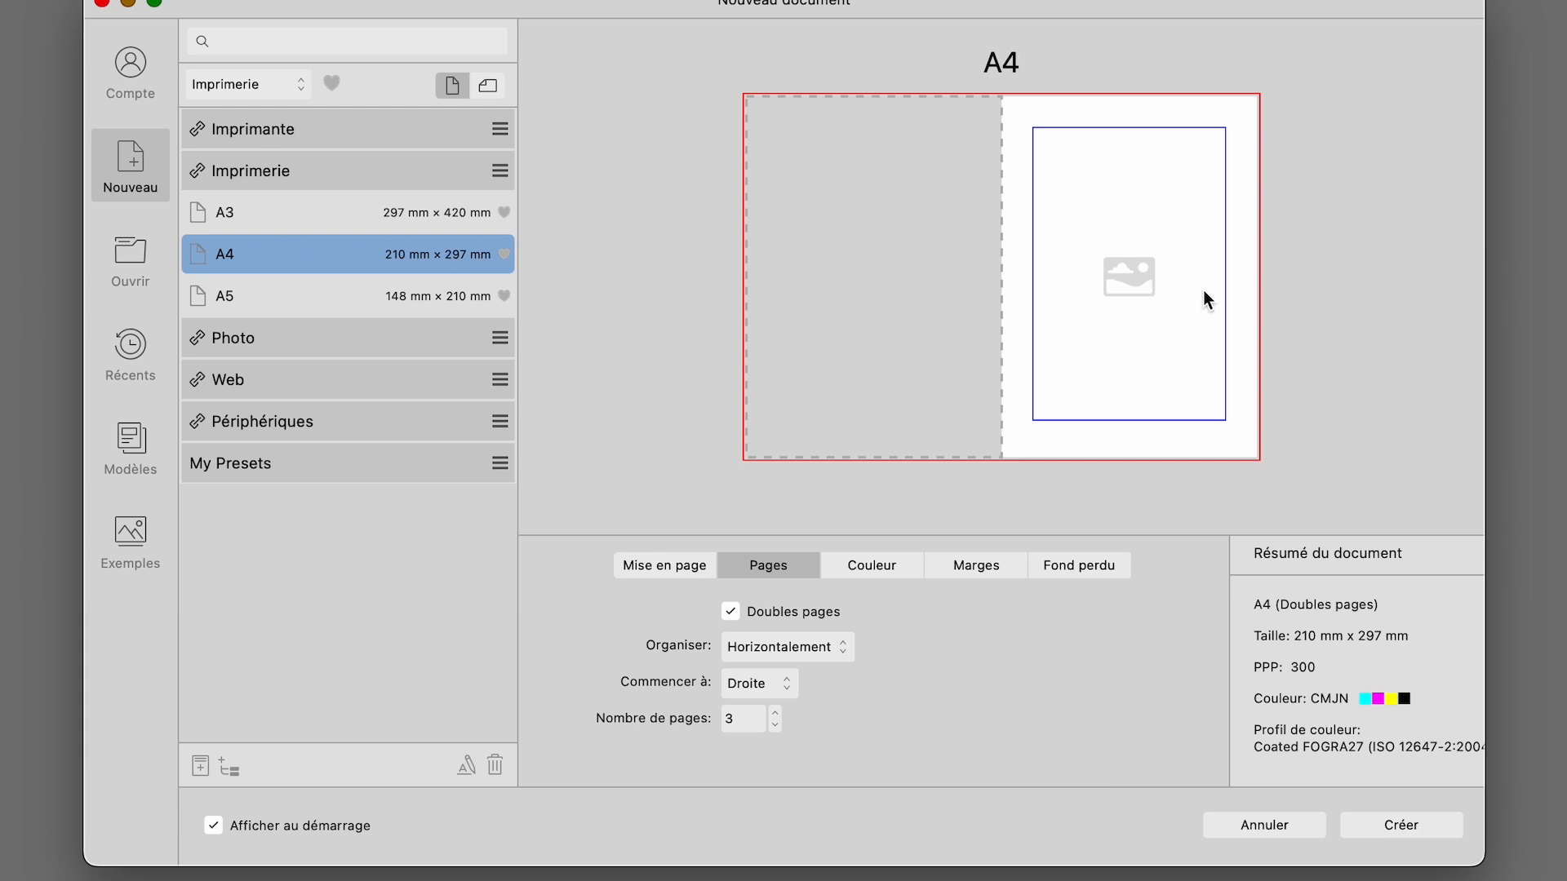
{"action": "left_click", "coordinate": [774, 682]}
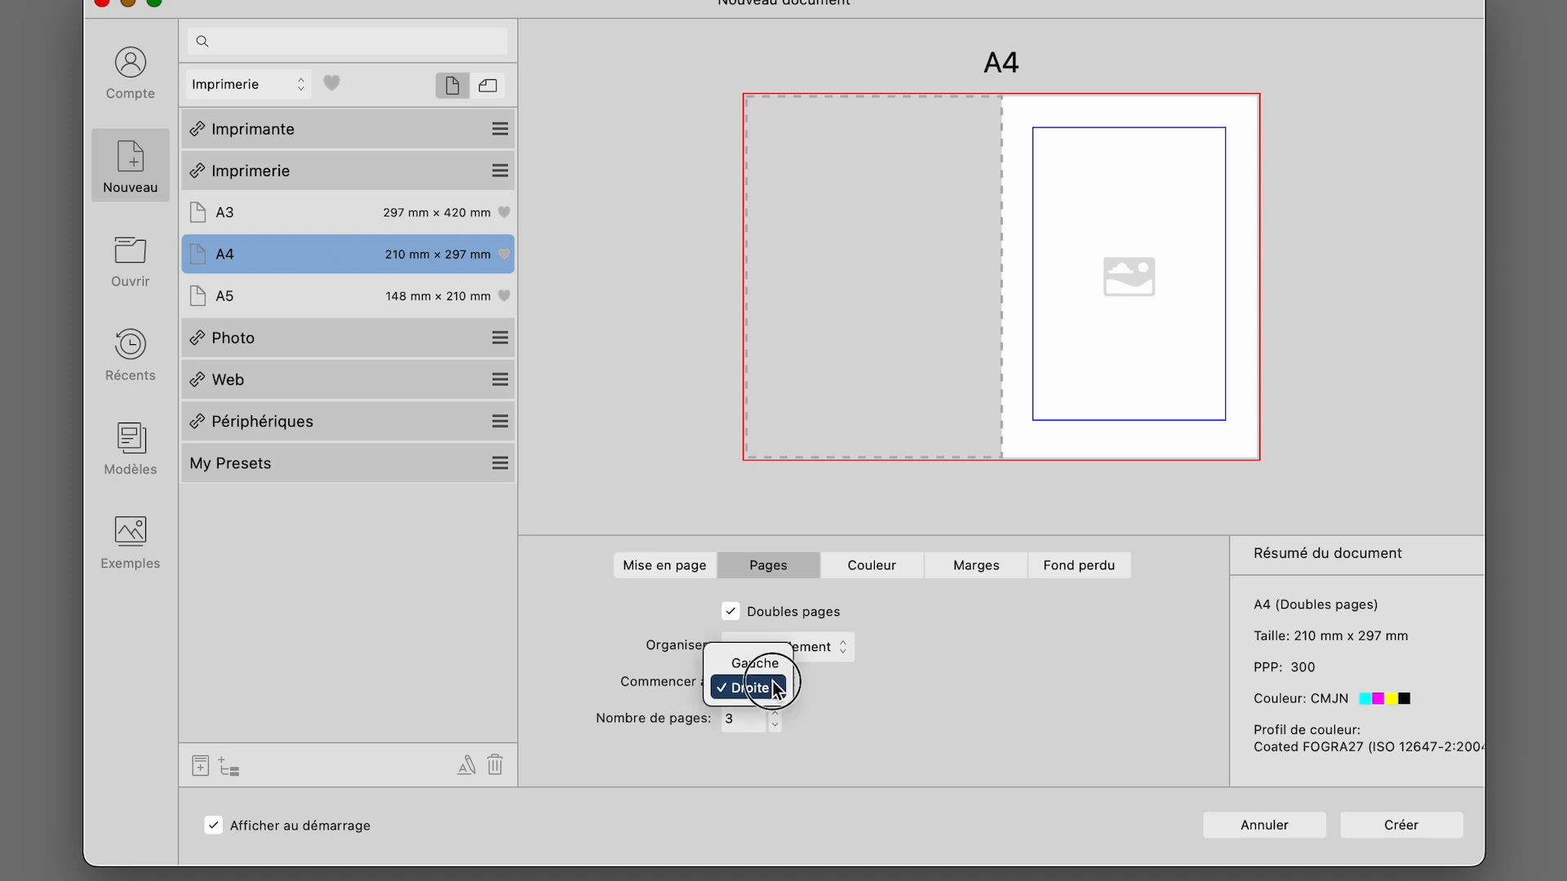
{"action": "left_click", "coordinate": [776, 673]}
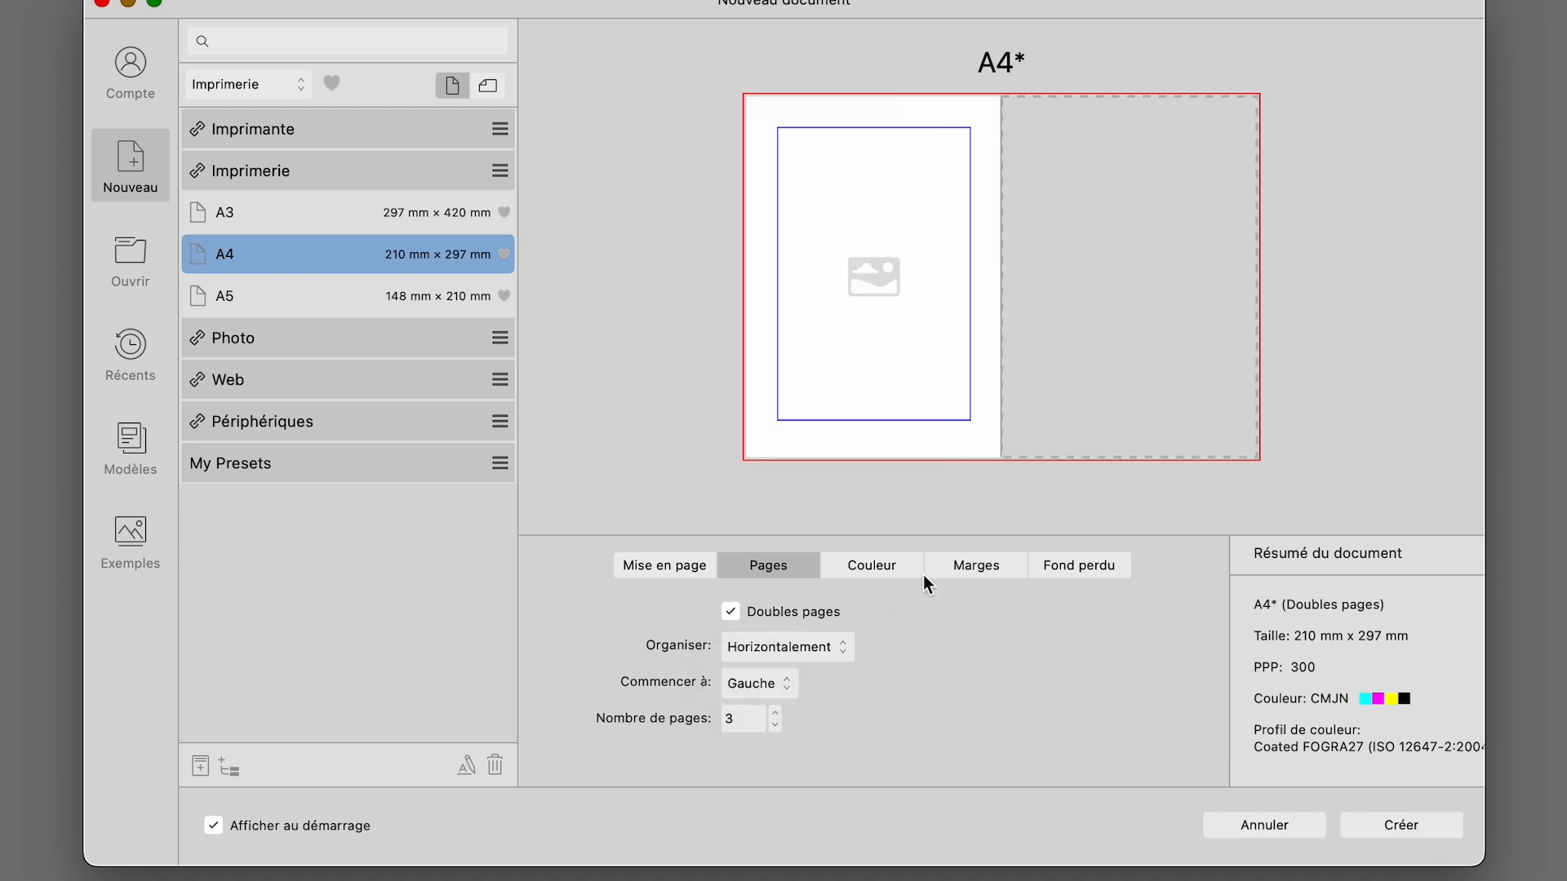
{"action": "left_click", "coordinate": [782, 684]}
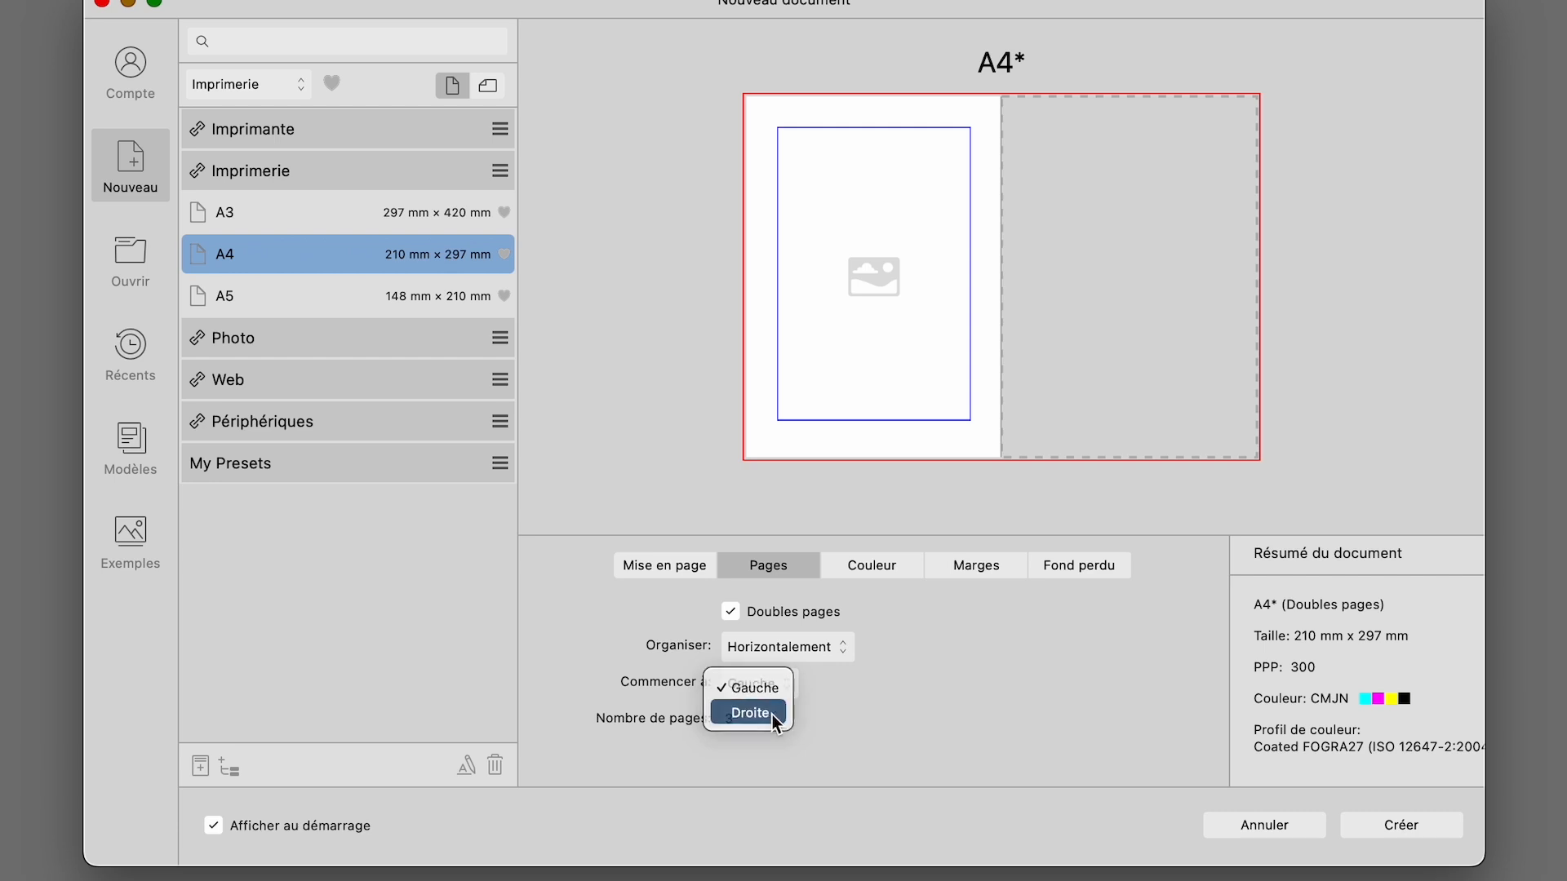
{"action": "left_click", "coordinate": [765, 713]}
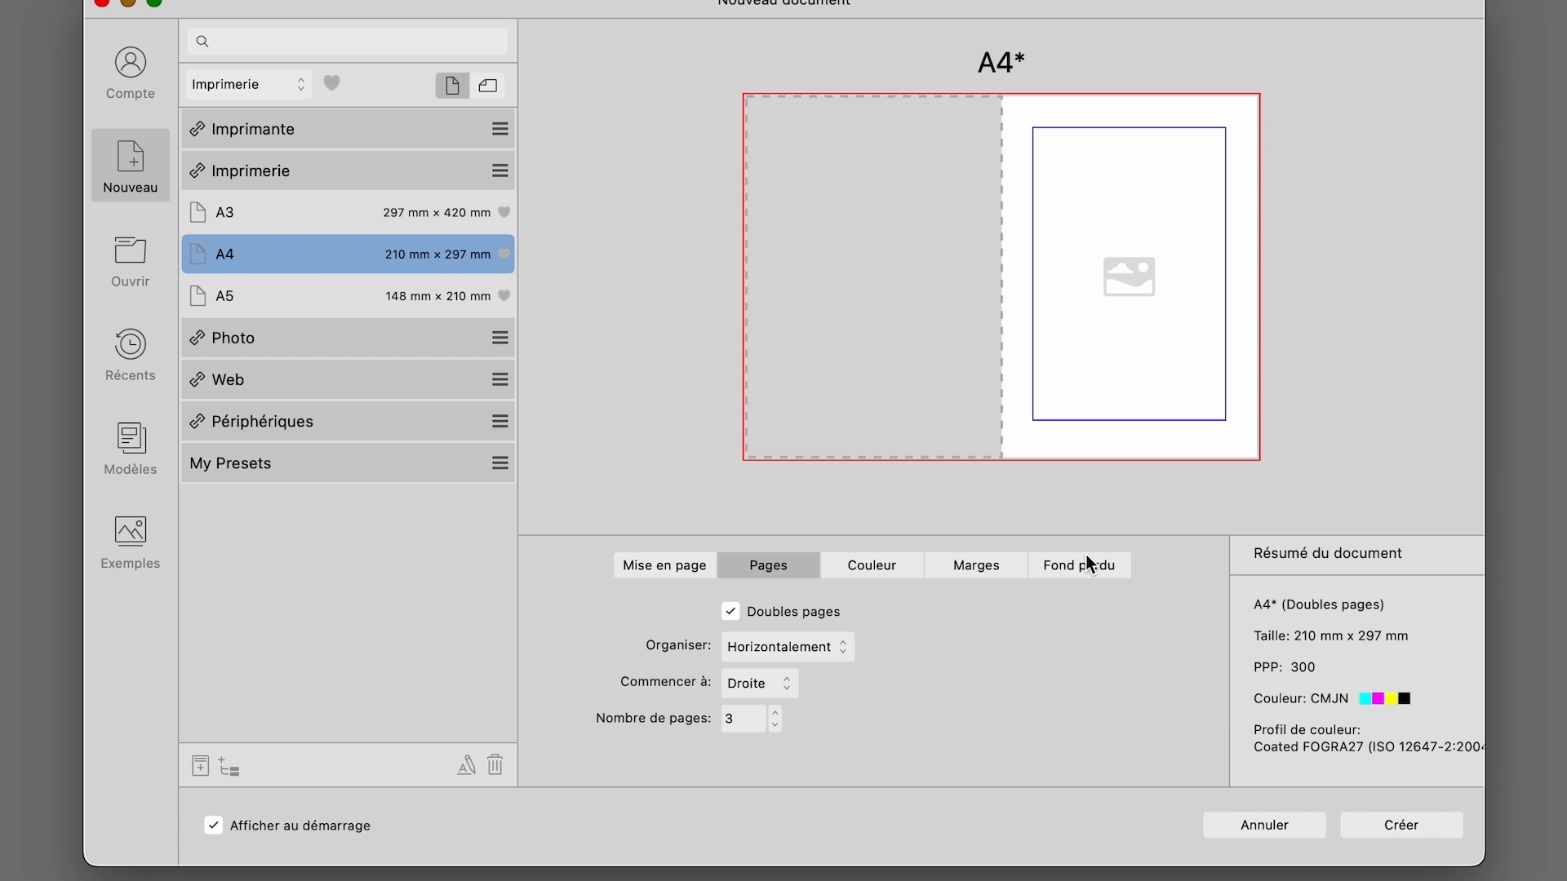
- Keep Coated FOGRA27 (ISO 12647-2:2004) as the new document's colour profile
{"action": "left_click", "coordinate": [880, 575]}
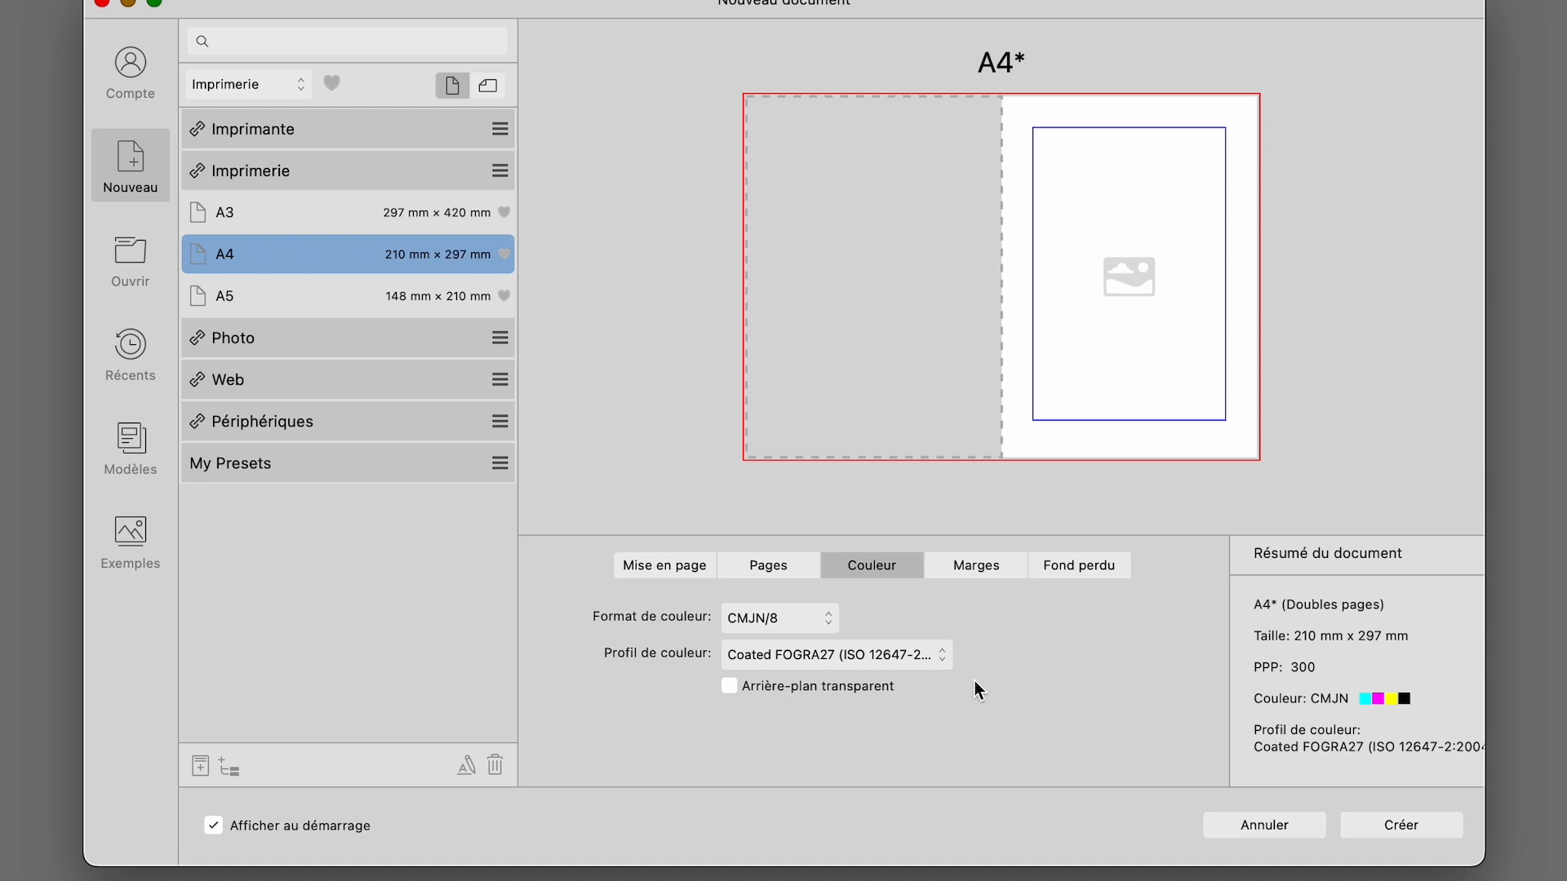
{"action": "left_click", "coordinate": [898, 669]}
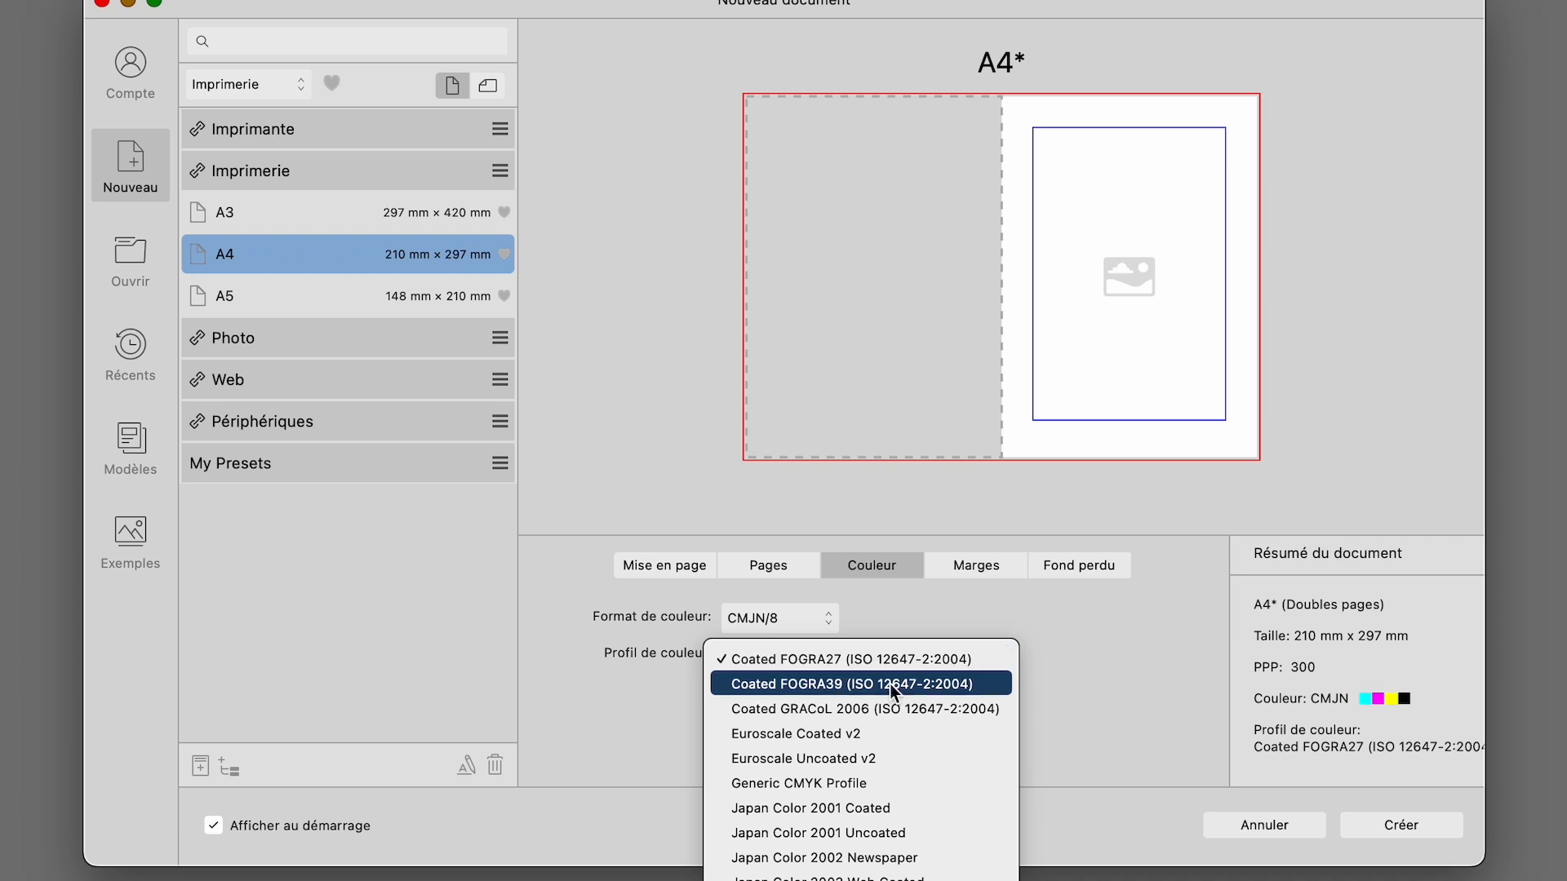
{"action": "left_click", "coordinate": [887, 664]}
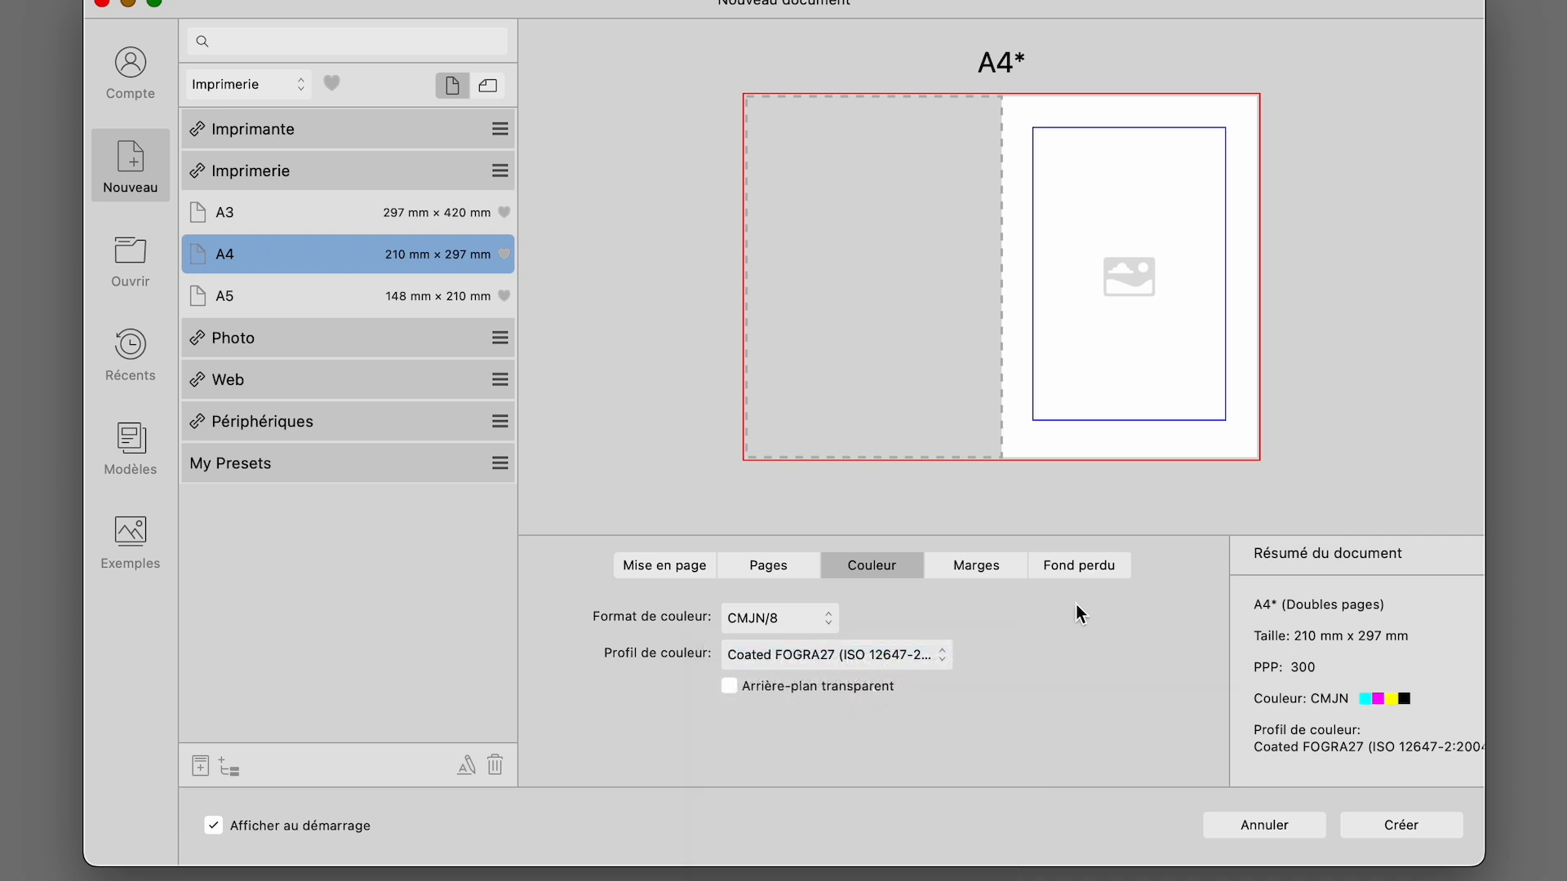
- Review the margins, set the bleed to 5 mm on all four sides and create the document
{"action": "left_click", "coordinate": [985, 578]}
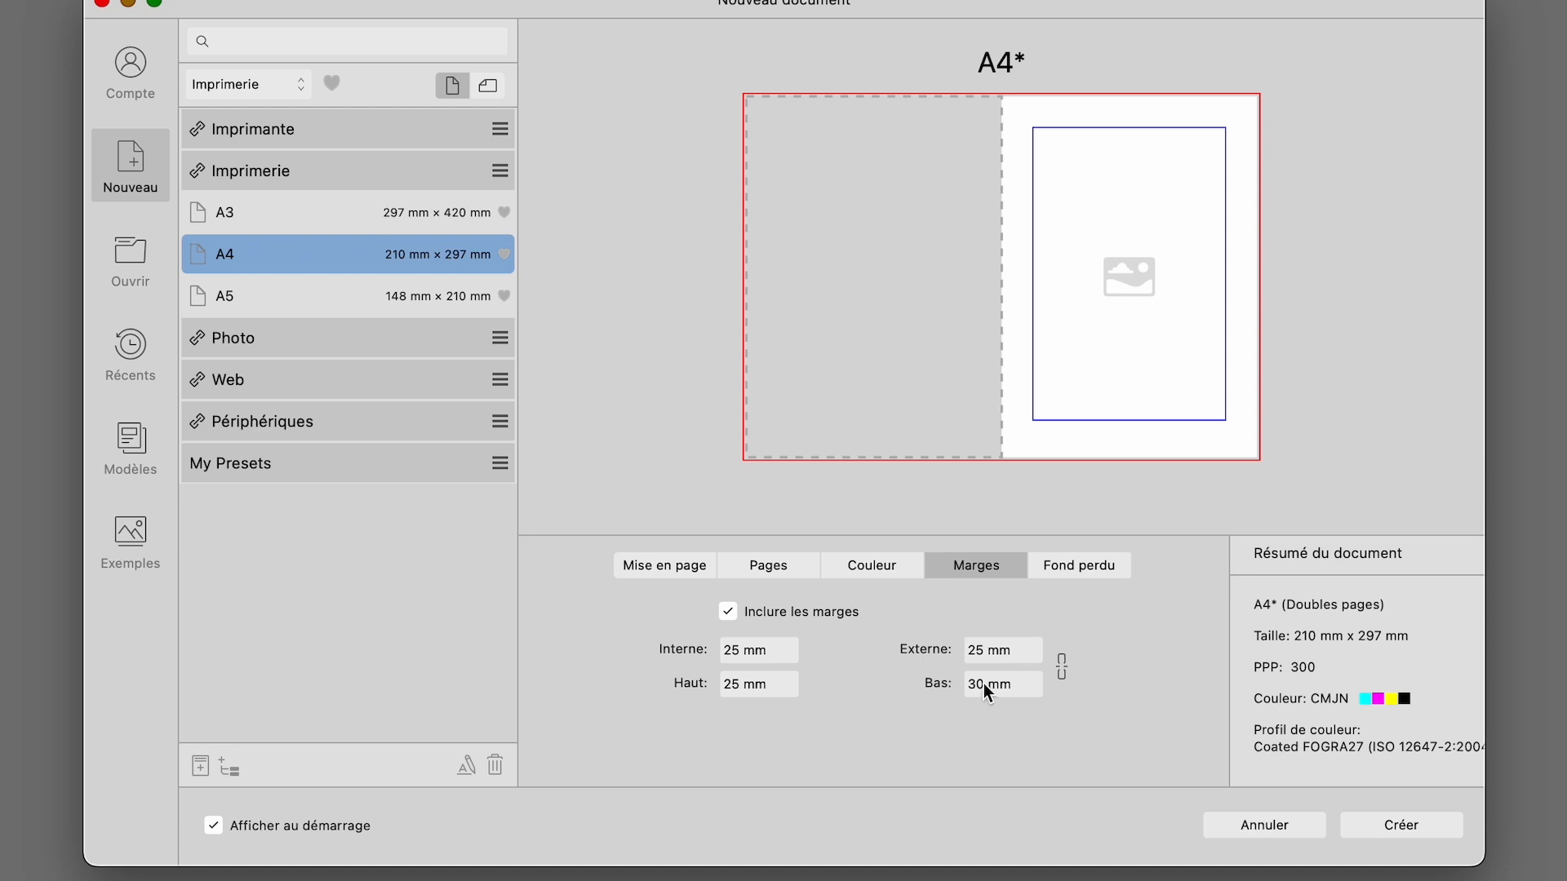
{"action": "left_click", "coordinate": [1089, 575]}
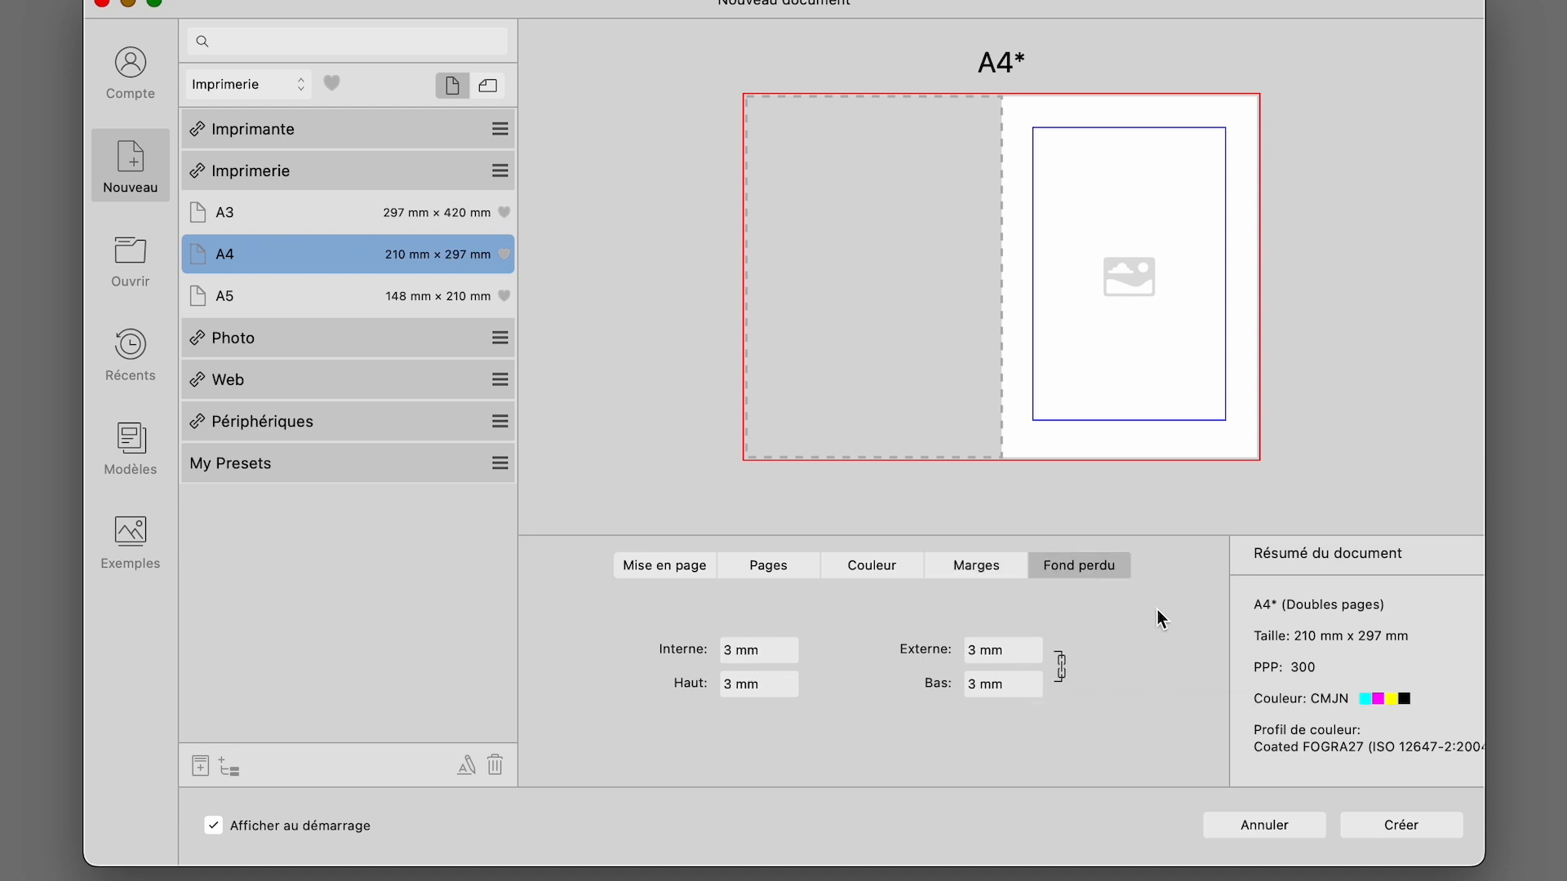
{"action": "left_click", "coordinate": [723, 652]}
{"action": "type", "text": "5"}
{"action": "key", "text": "Tab"}
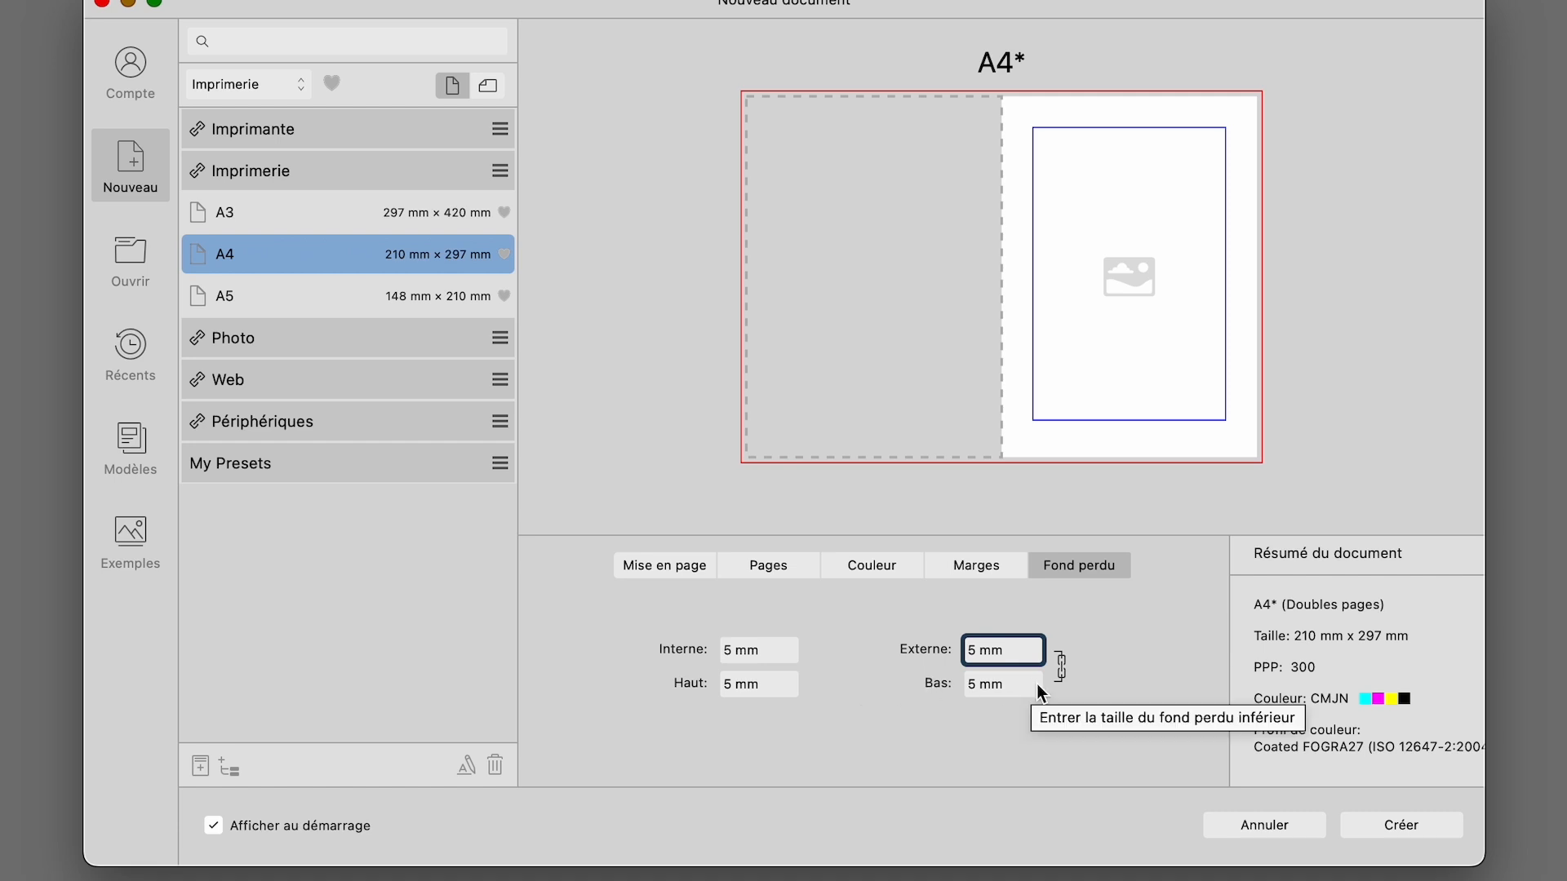
{"action": "left_click", "coordinate": [1413, 829]}
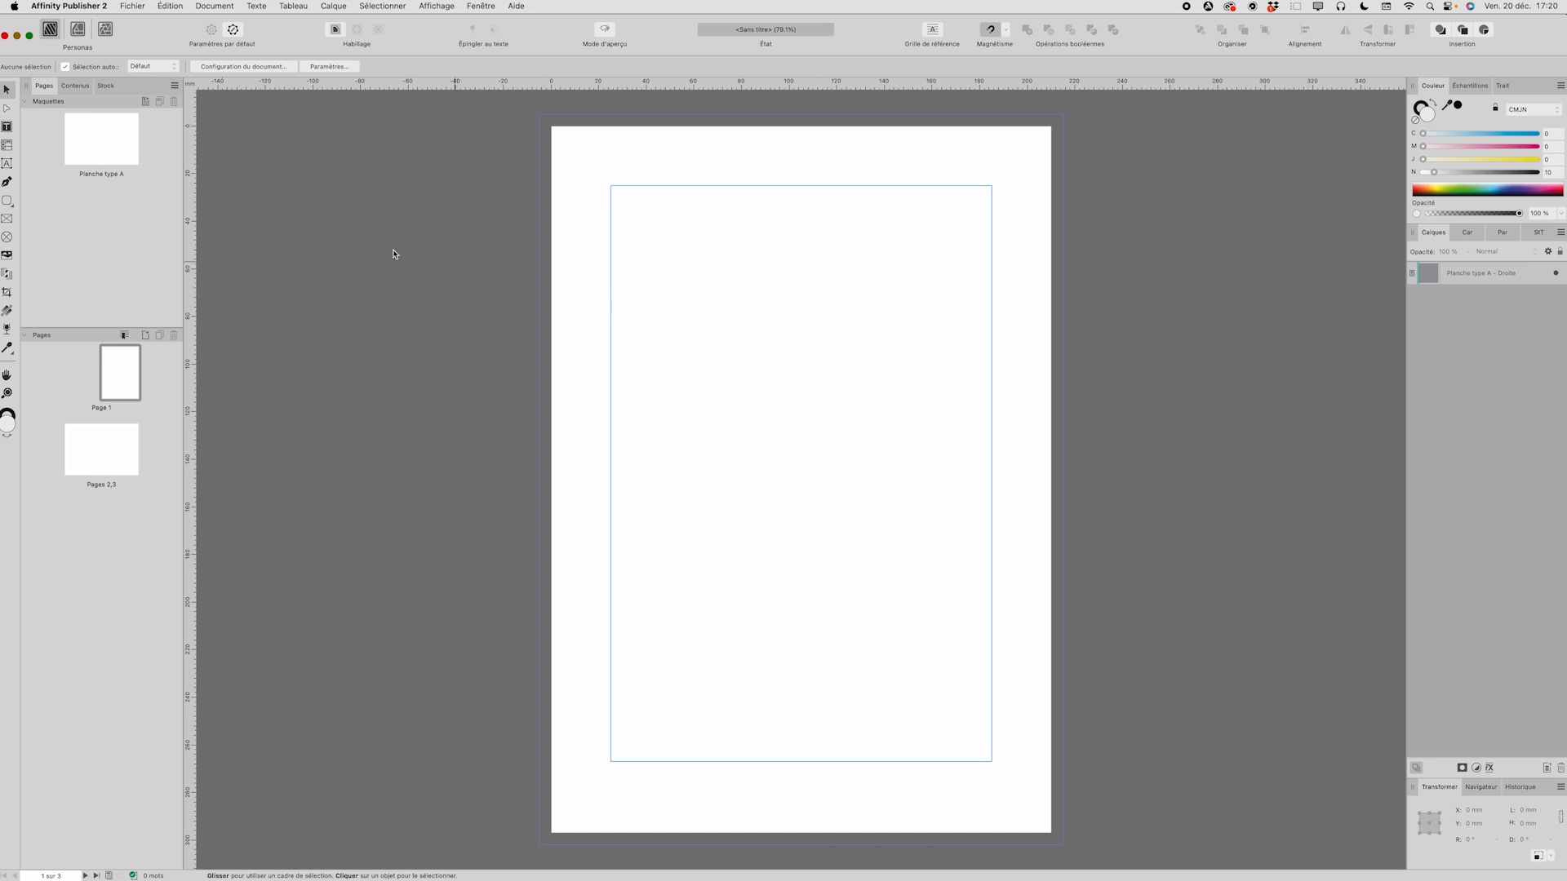
- Open master Planche type A and set the whole document's bleed guide colour to red, with cyan 15, magenta 100 and high yellow
{"action": "double_click", "coordinate": [99, 151]}
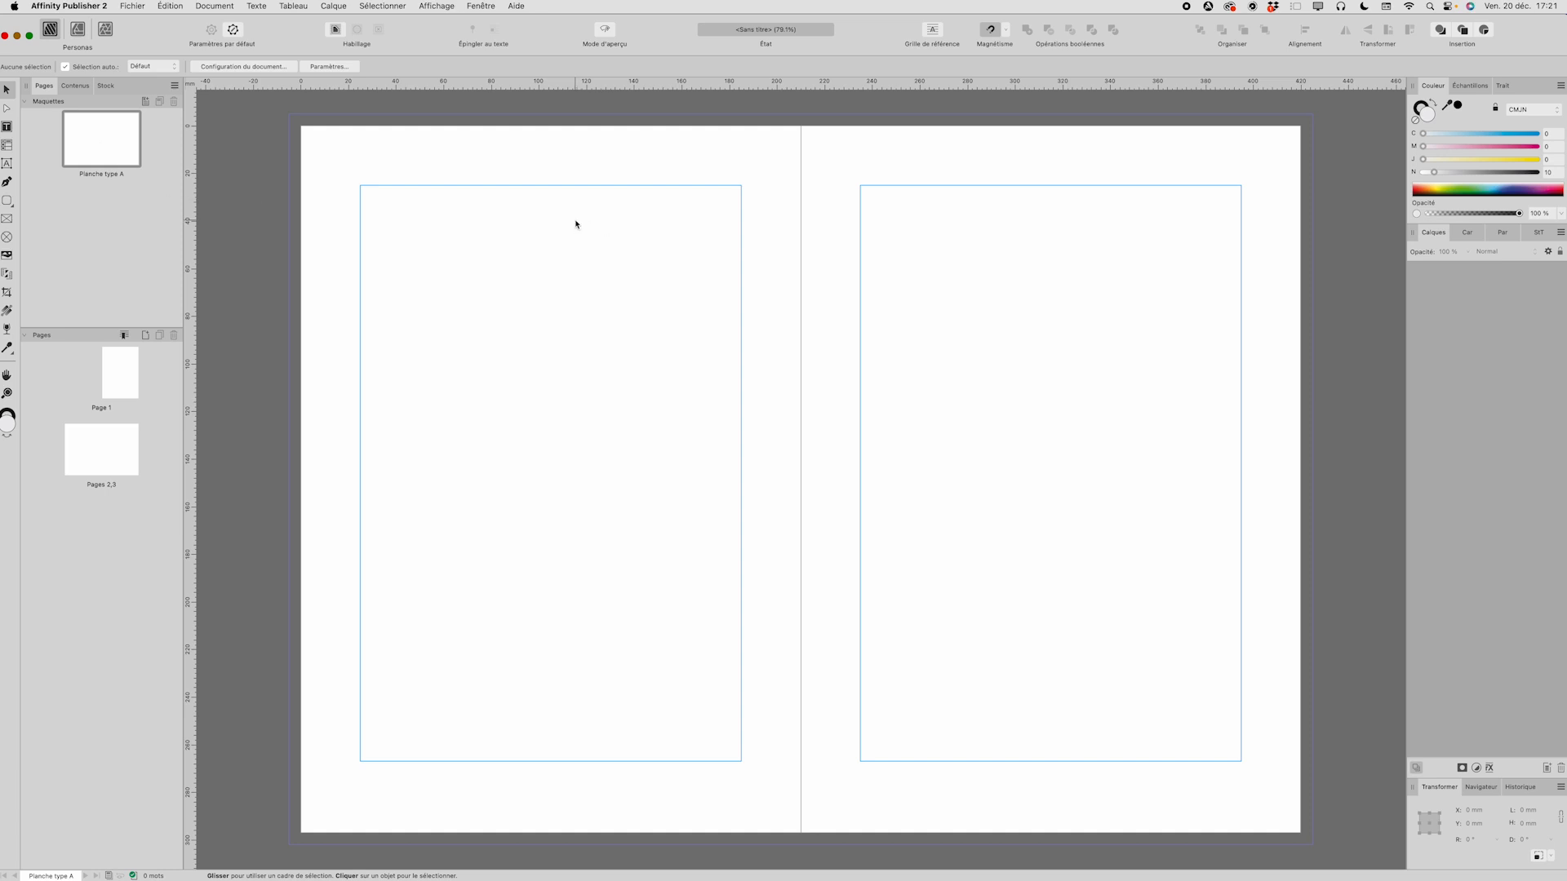
{"action": "left_click", "coordinate": [236, 69]}
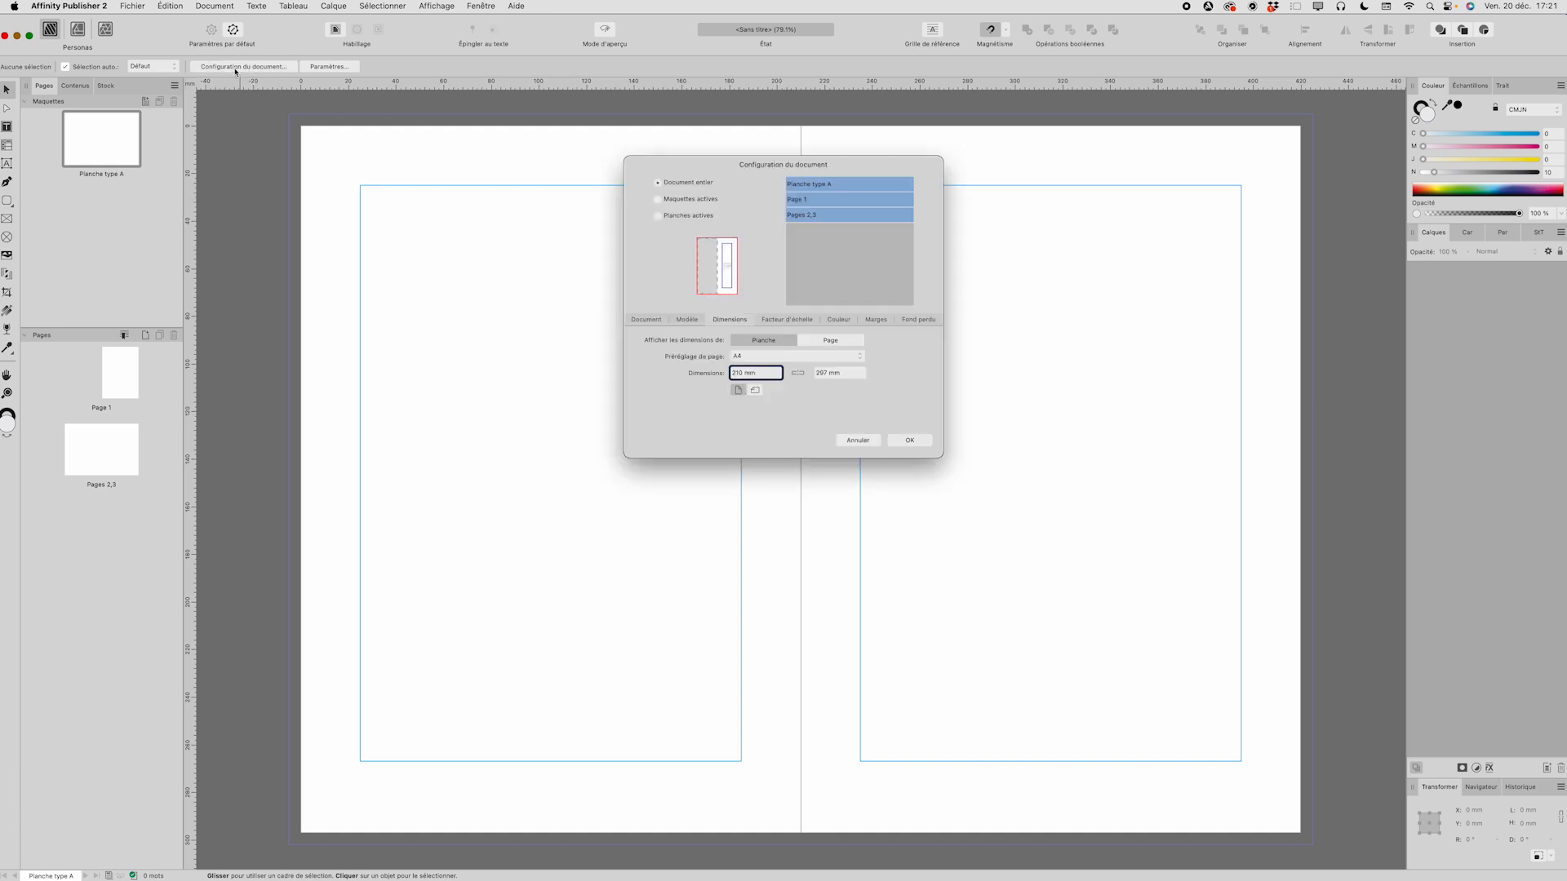
{"action": "left_click", "coordinate": [896, 321]}
{"action": "left_click", "coordinate": [776, 378]}
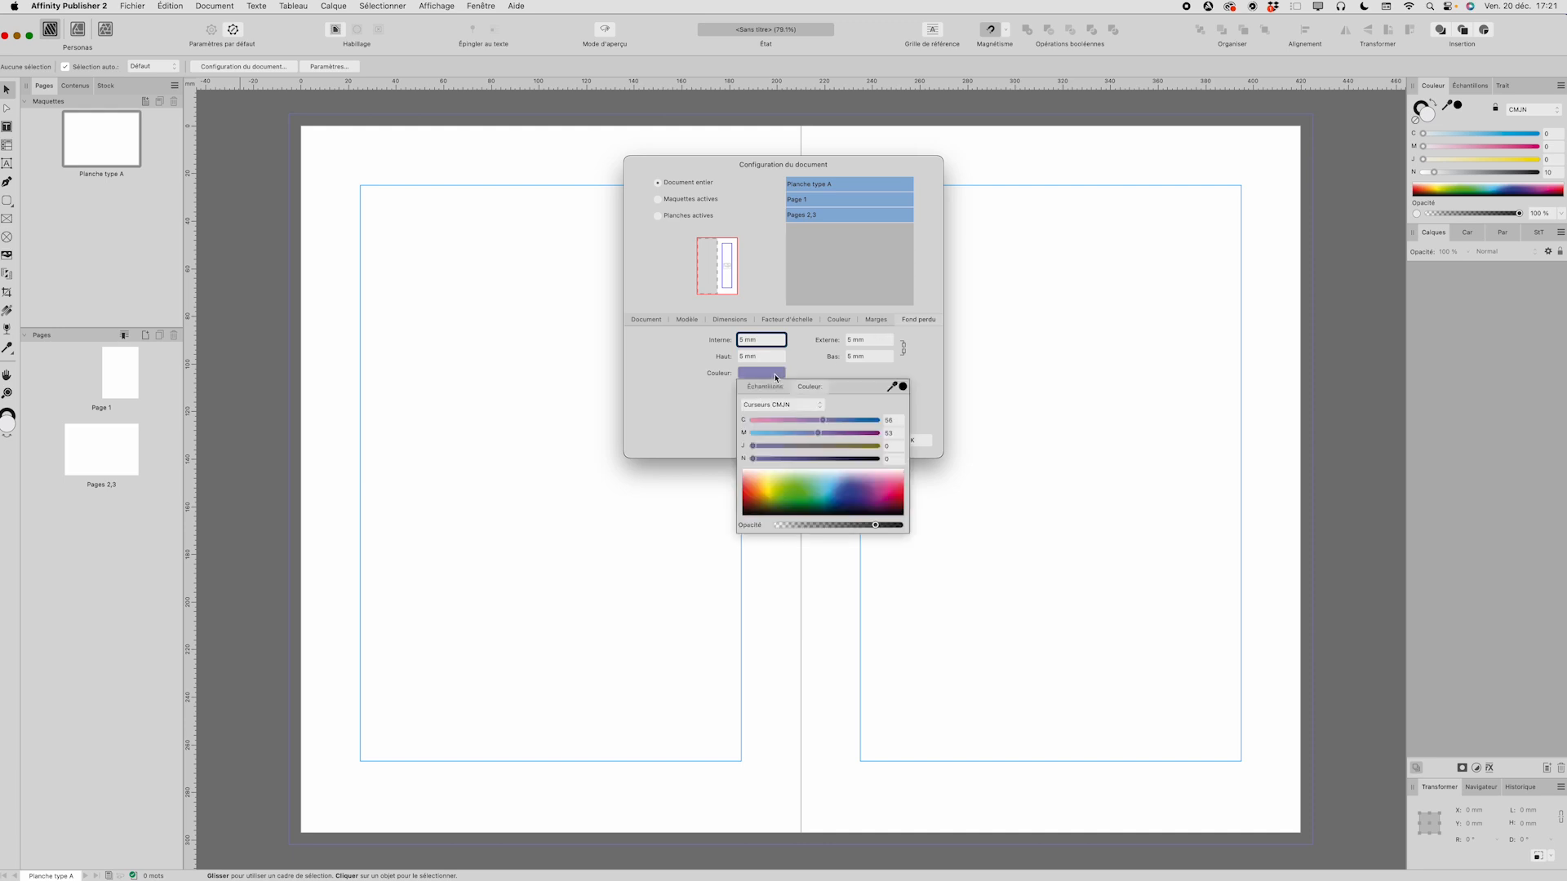
{"action": "left_click_drag", "start_coordinate": [822, 420], "coordinate": [881, 433]}
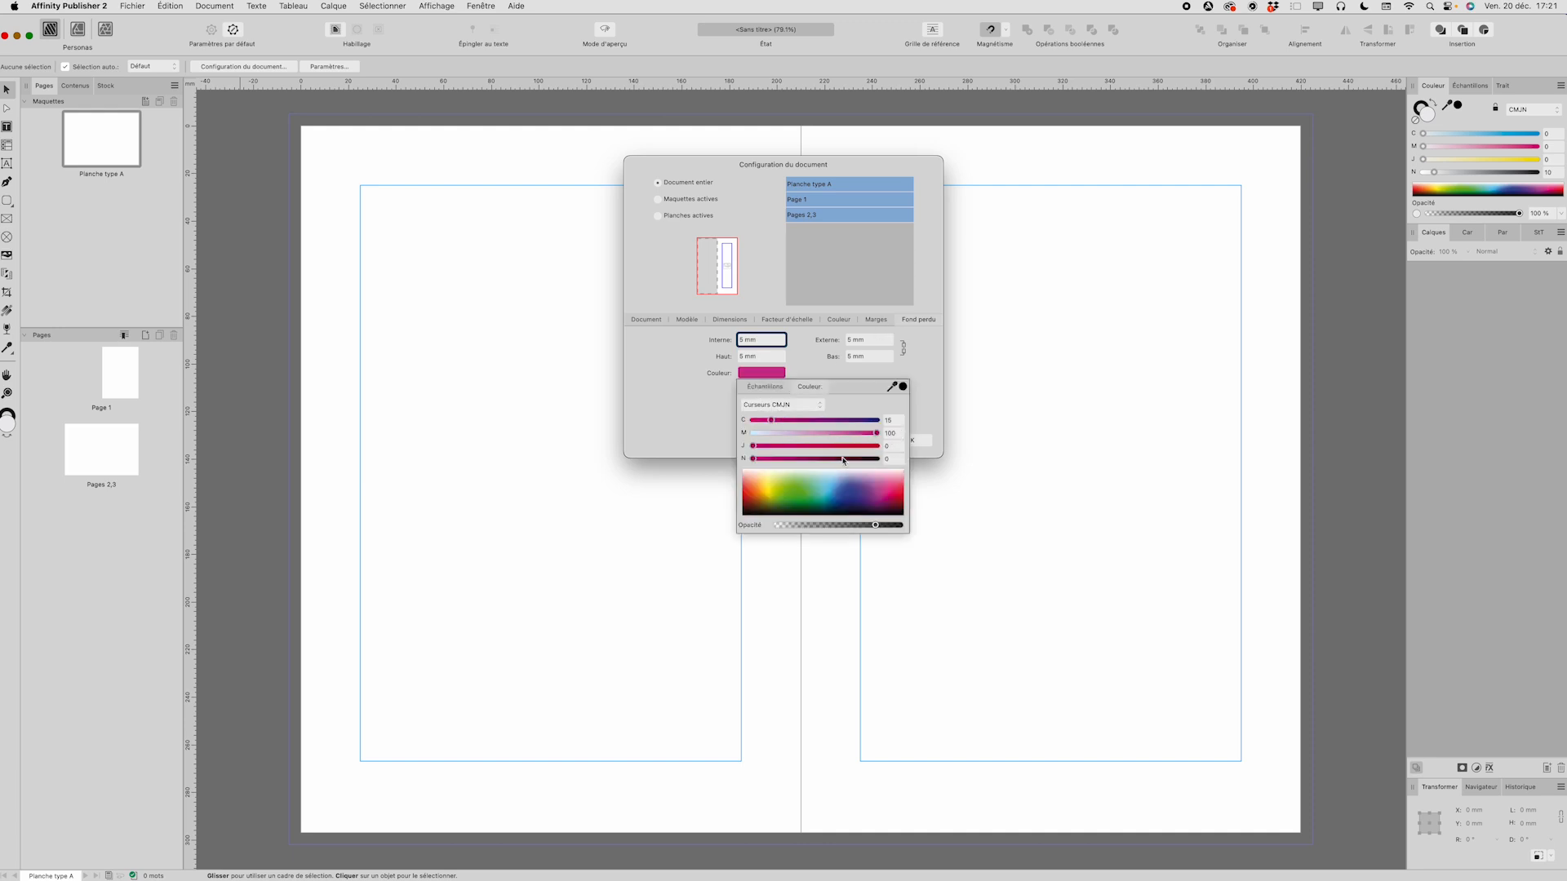
{"action": "left_click_drag", "start_coordinate": [757, 450], "coordinate": [879, 447]}
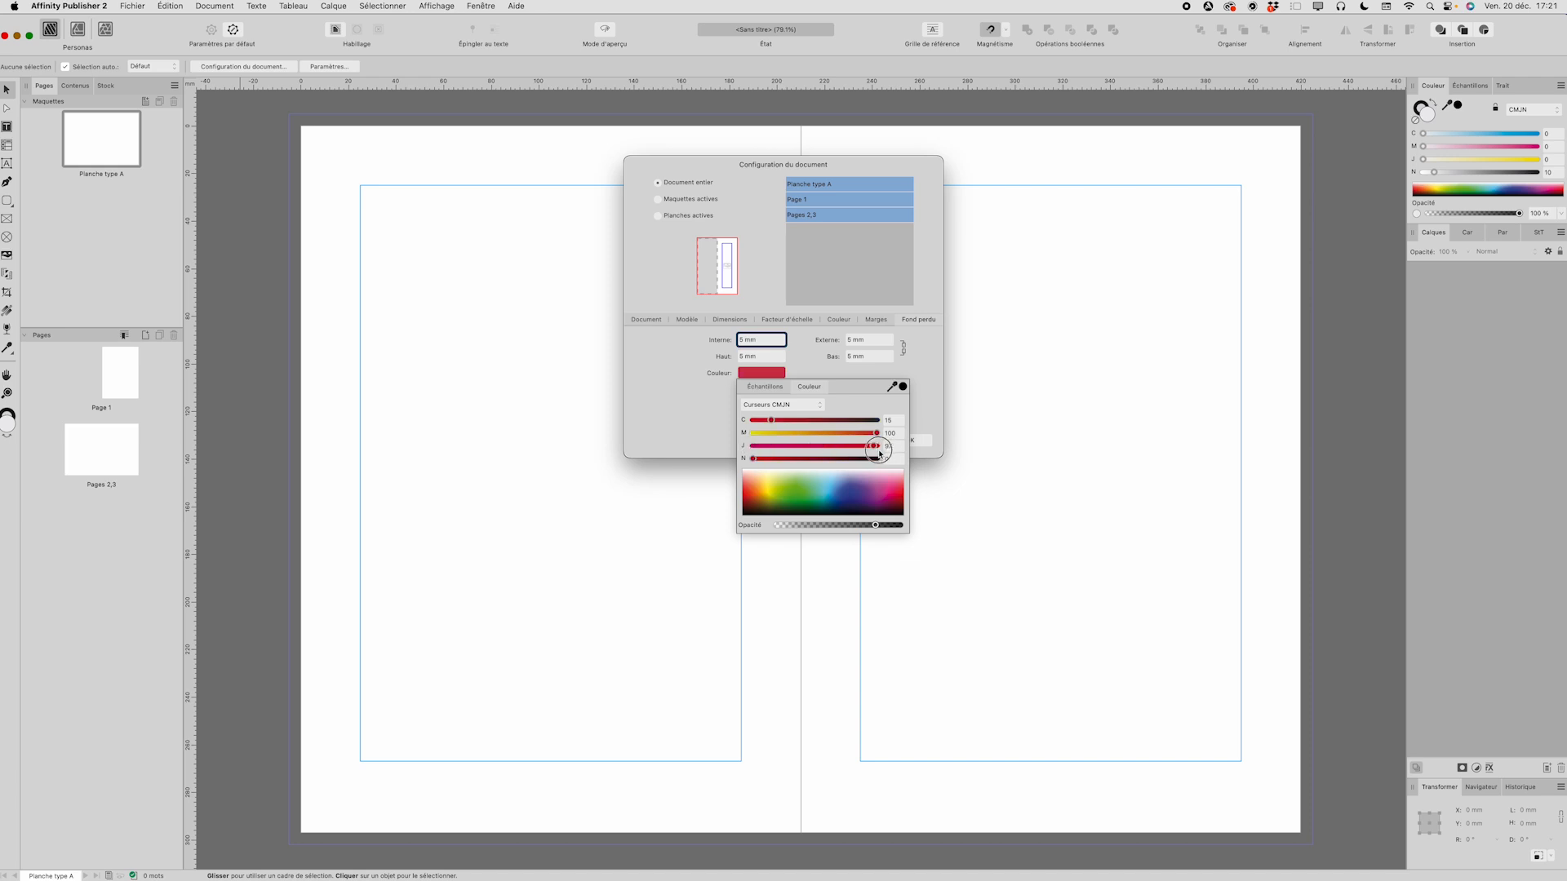
{"action": "left_click", "coordinate": [681, 418]}
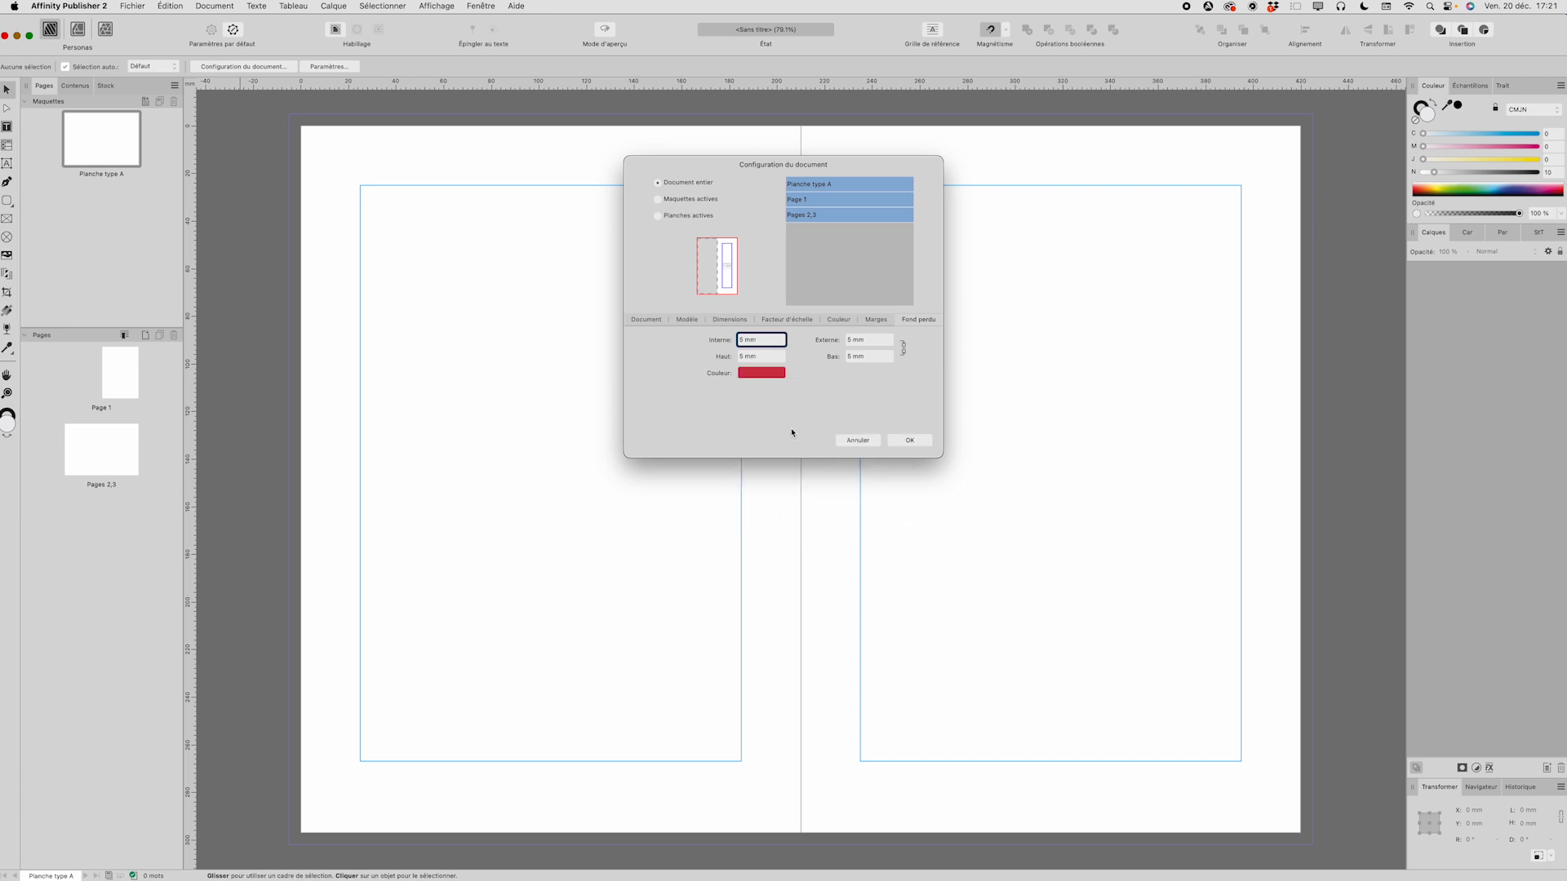
{"action": "left_click", "coordinate": [909, 441]}
- Darken the background grey level around the pages to near black in the Interface utilisateur settings
{"action": "left_click", "coordinate": [336, 67]}
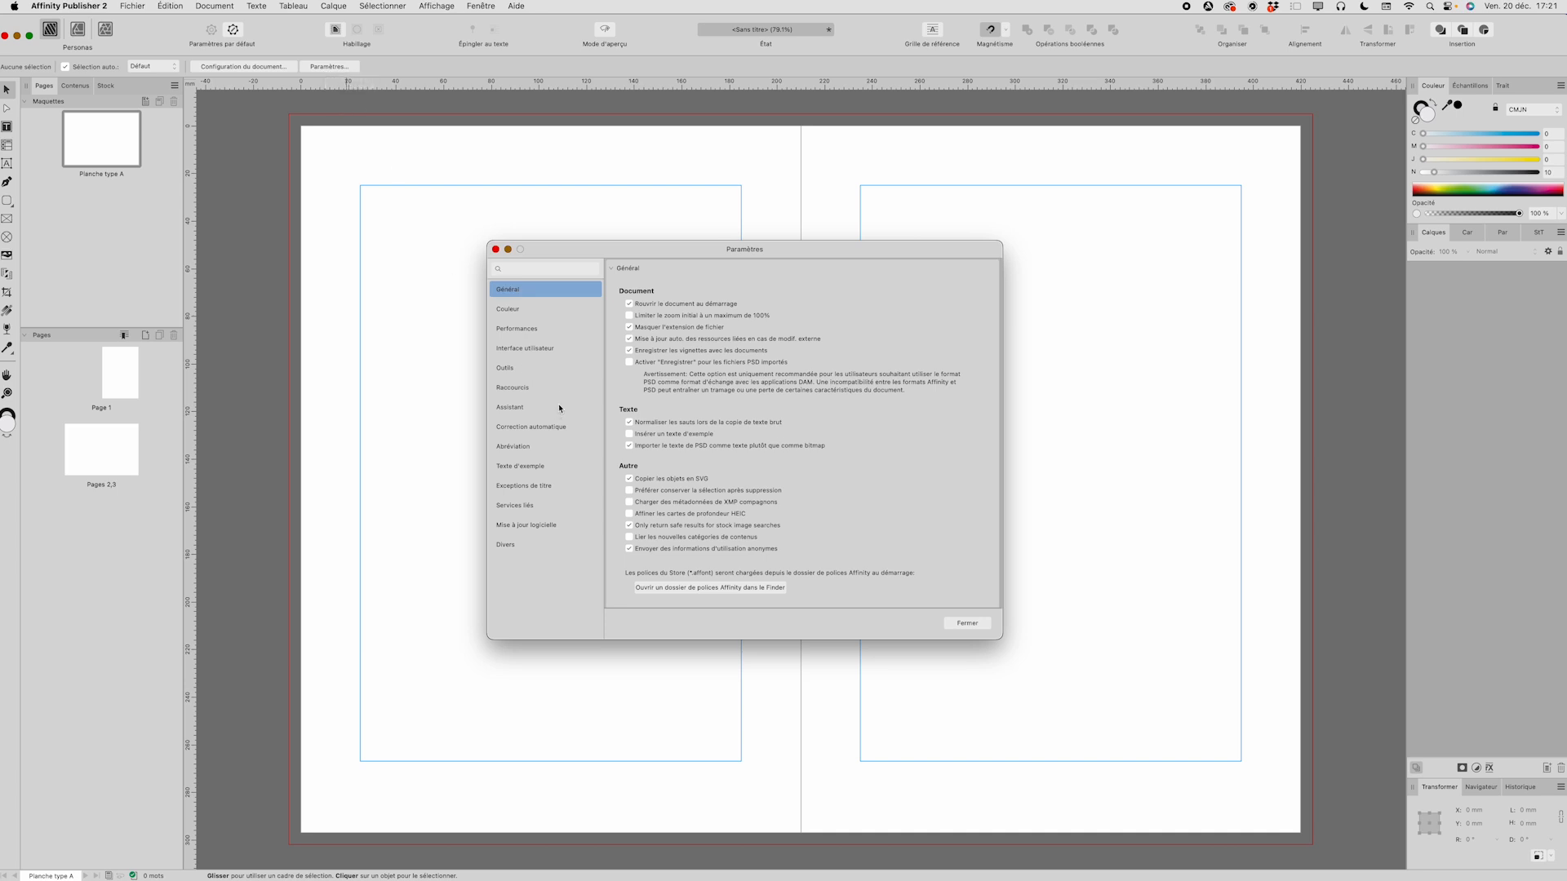
{"action": "left_click", "coordinate": [545, 351]}
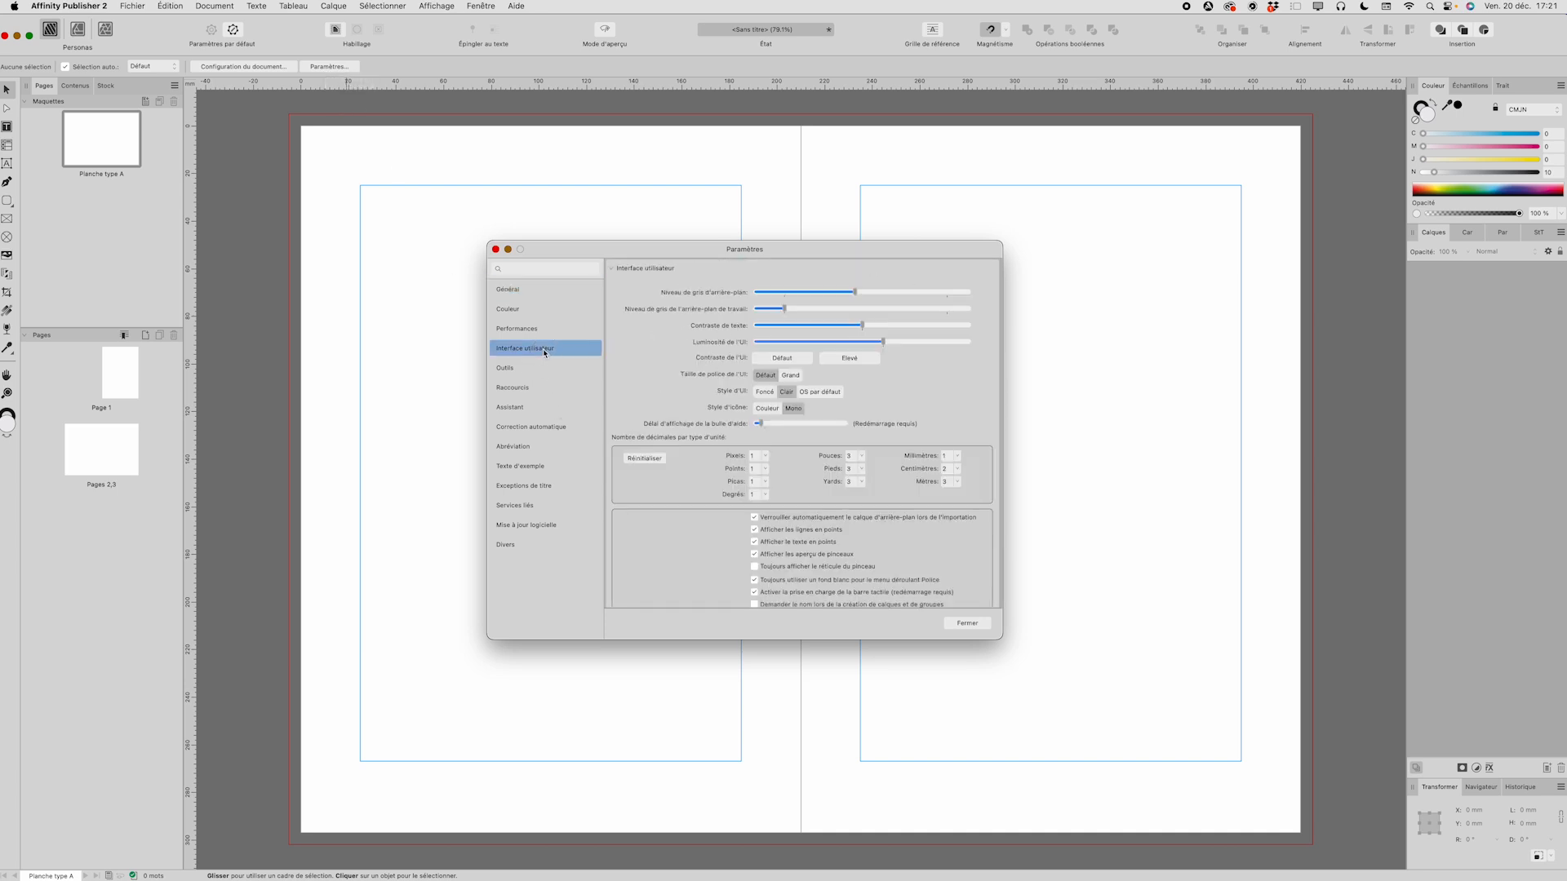
{"action": "scroll", "coordinate": [666, 433], "scroll_direction": "up", "scroll_amount": 2}
{"action": "left_click_drag", "start_coordinate": [854, 336], "coordinate": [788, 336]}
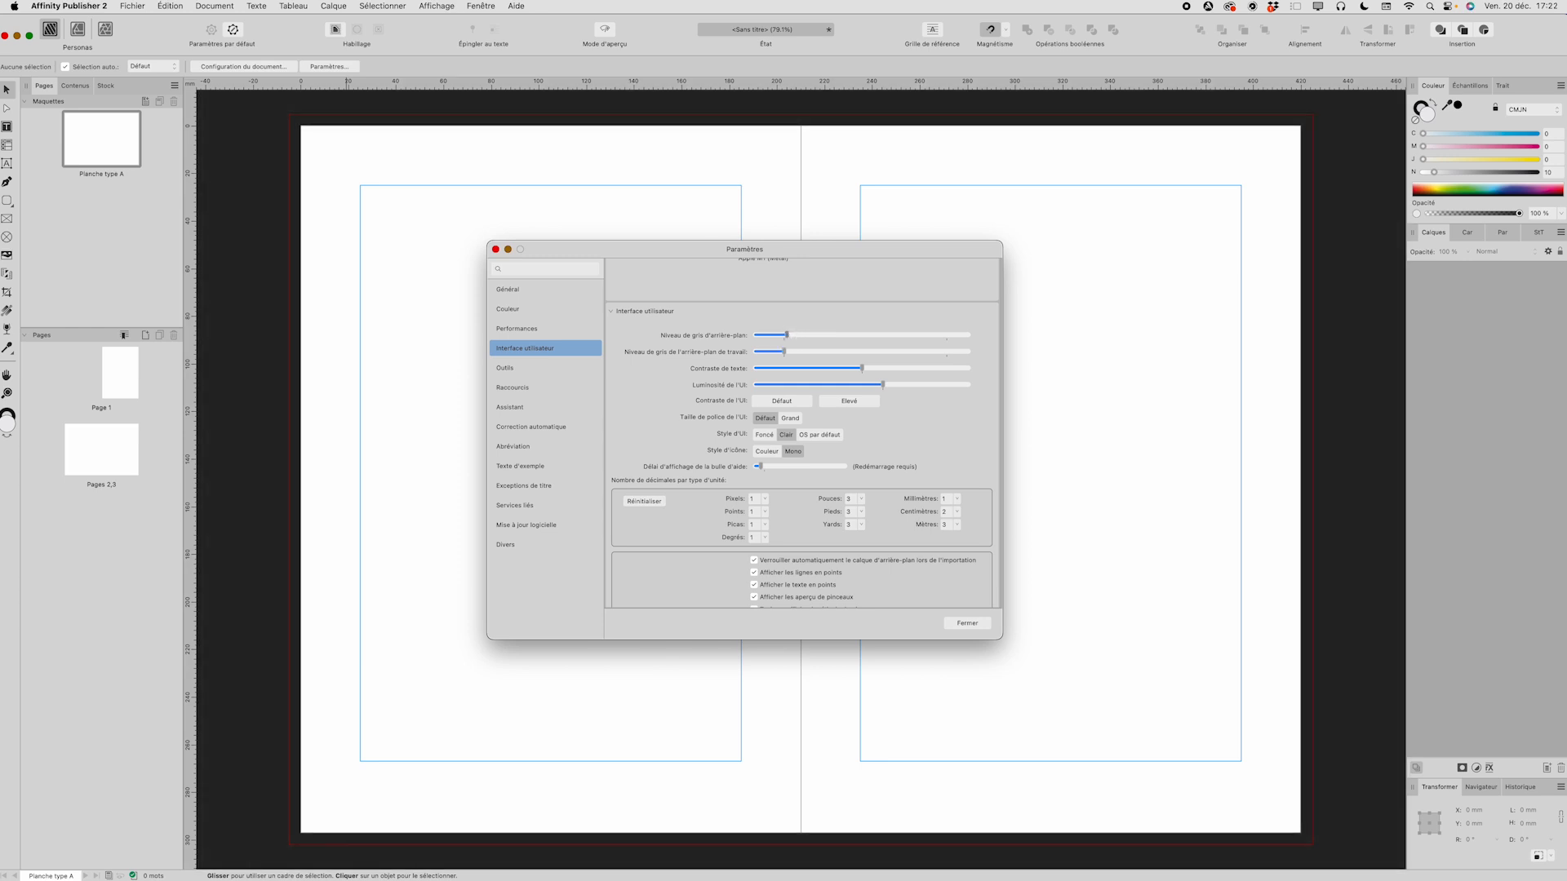
{"action": "left_click", "coordinate": [983, 622]}
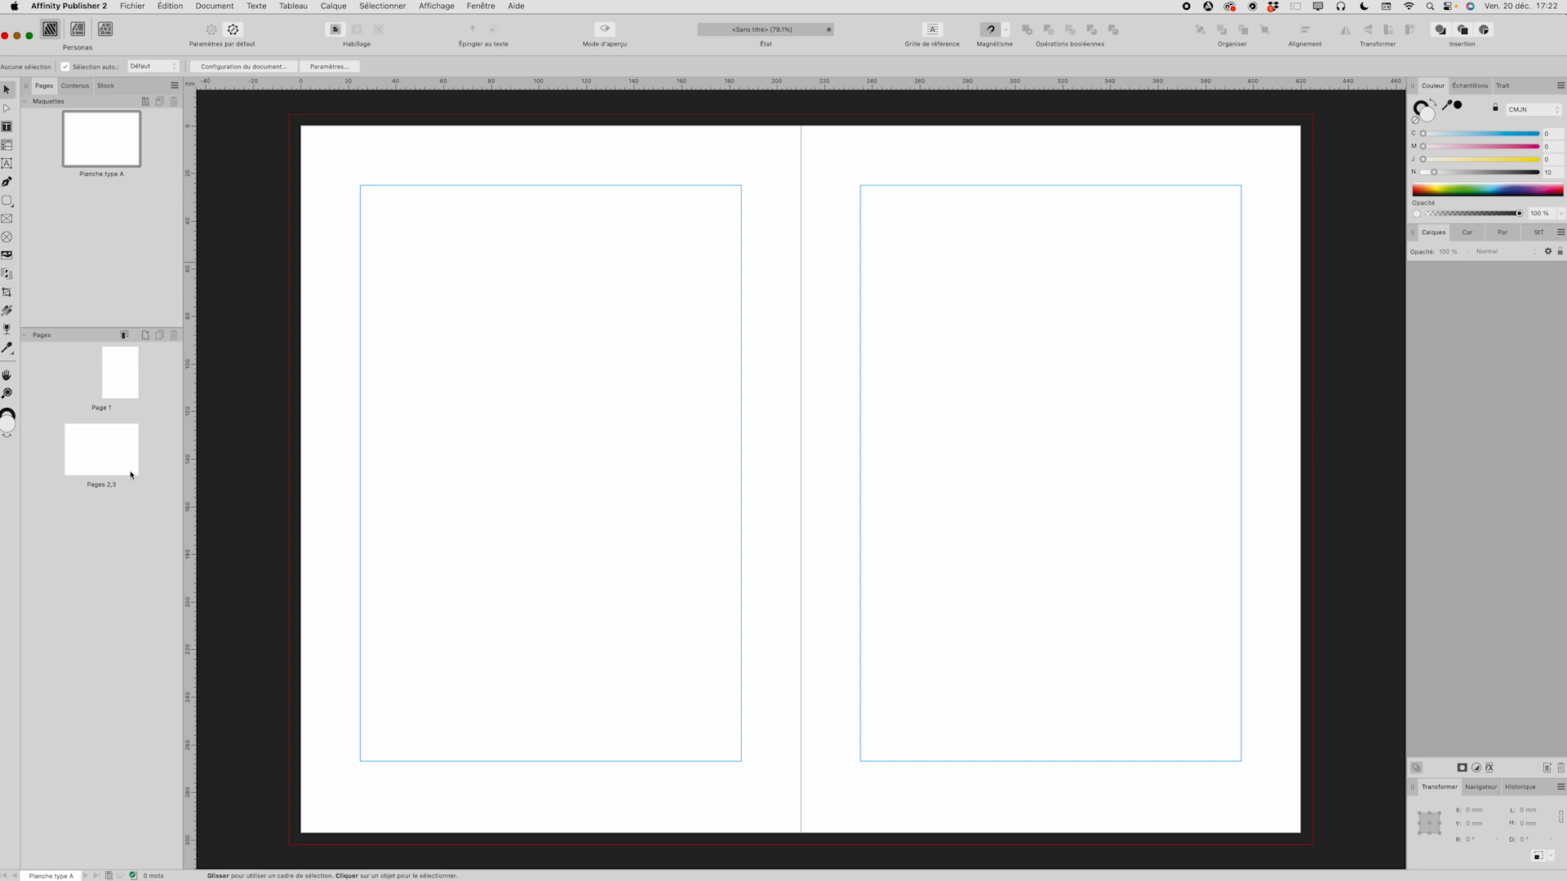
- Draw a rectangle about 15 by 42 mm from the left page's upper outer bleed corner, with no stroke and a 93% black fill
{"action": "left_click_drag", "start_coordinate": [6, 200], "coordinate": [35, 202]}
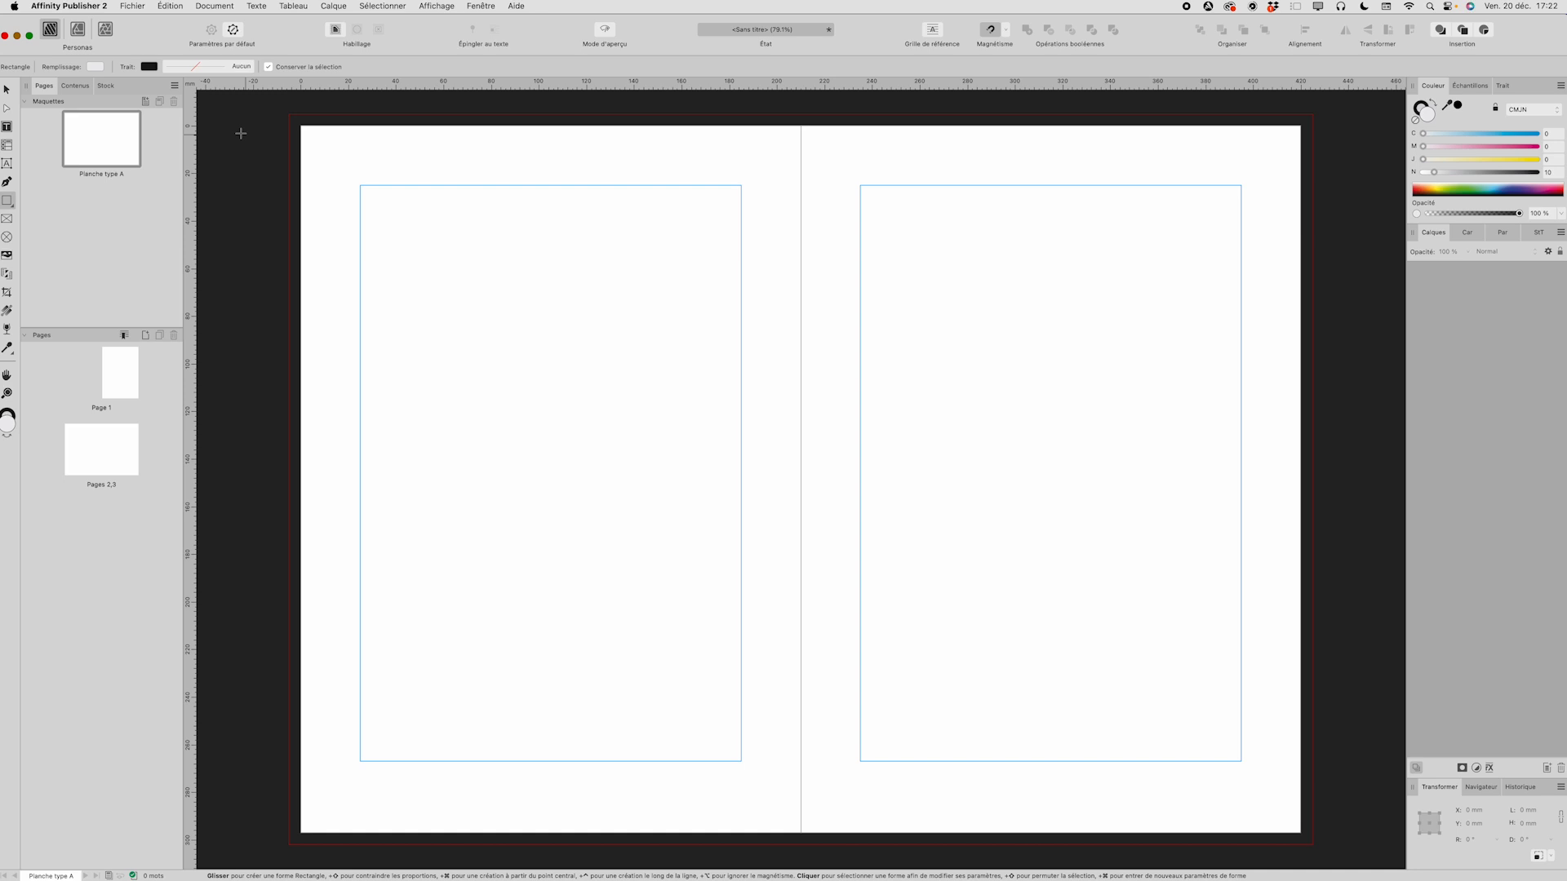
{"action": "left_click_drag", "start_coordinate": [288, 113], "coordinate": [326, 213]}
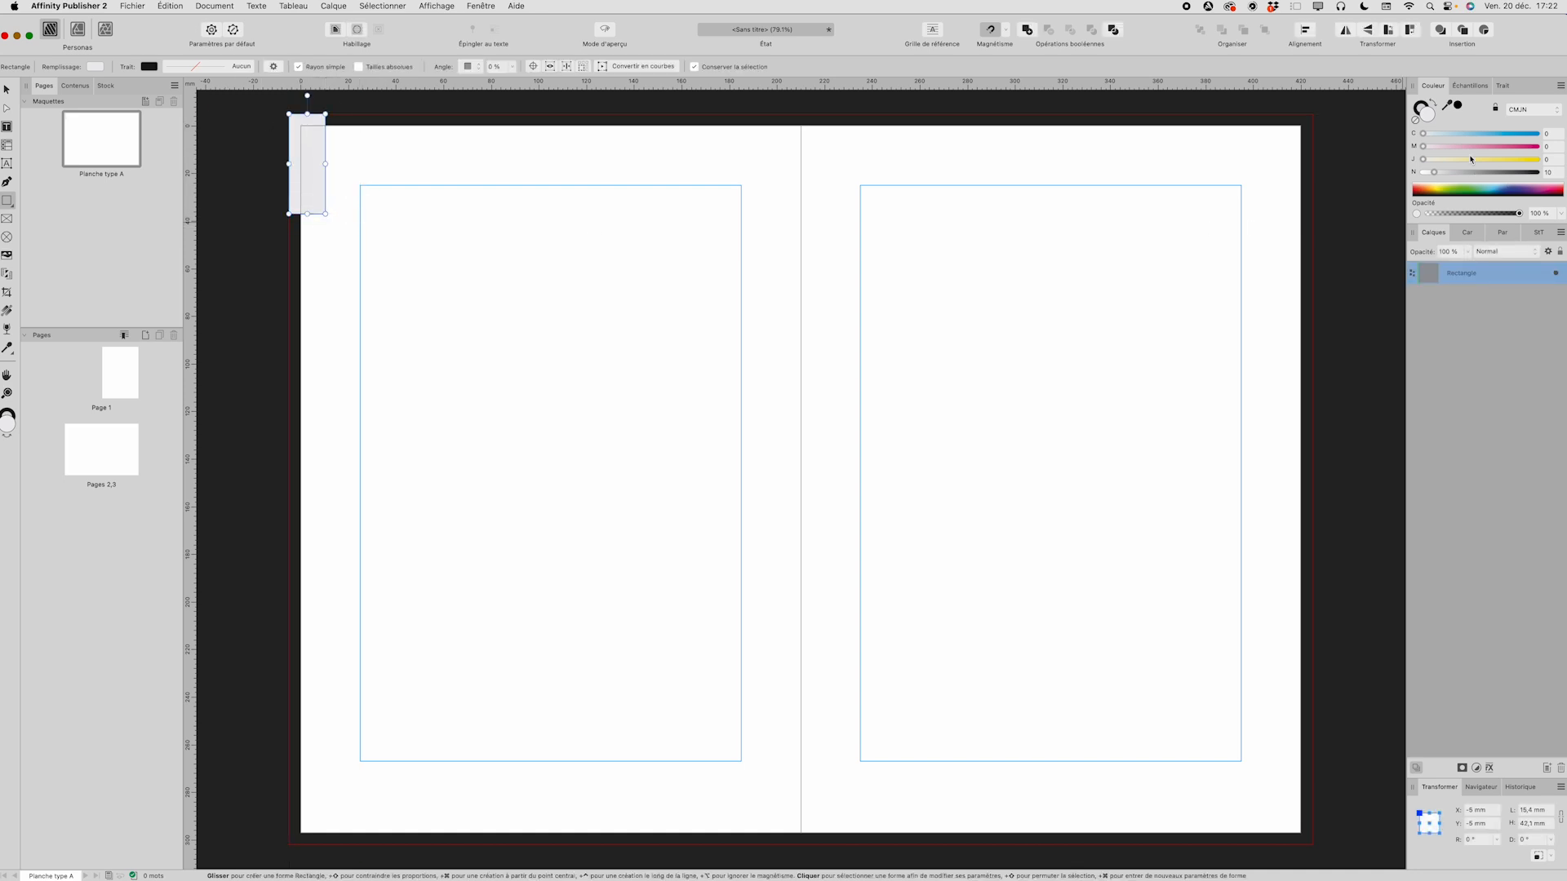
{"action": "left_click", "coordinate": [1418, 106]}
{"action": "left_click", "coordinate": [1414, 120]}
{"action": "left_click", "coordinate": [1429, 118]}
{"action": "left_click_drag", "start_coordinate": [1434, 173], "coordinate": [1529, 173]}
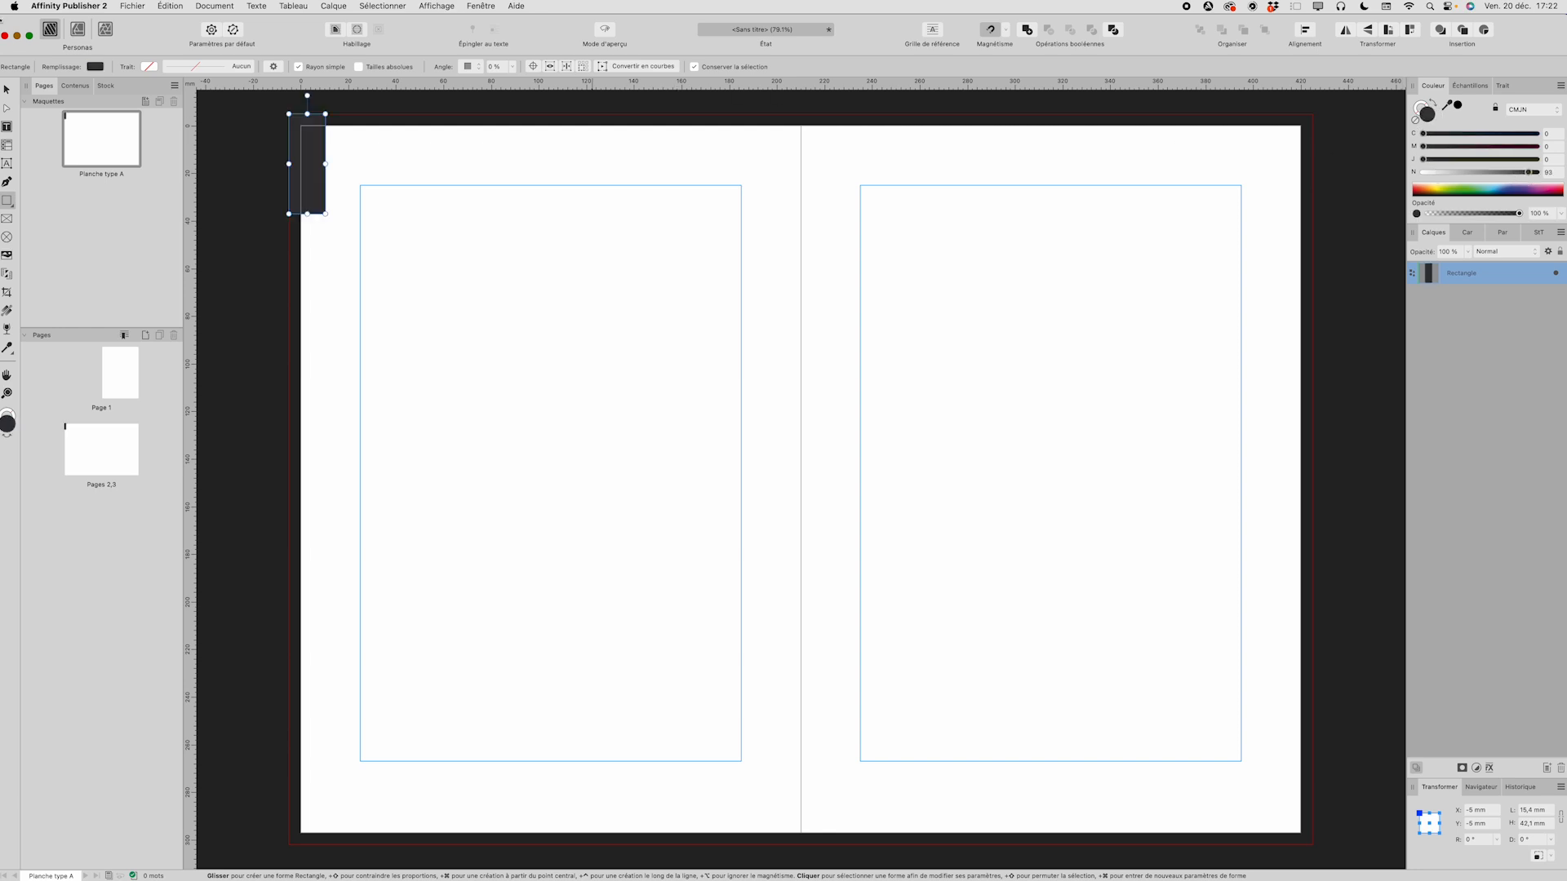
- Duplicate the dark rectangle to the upper outer bleed corner of the master's right page
{"action": "key", "text": "v"}
{"action": "left_click", "coordinate": [308, 132]}
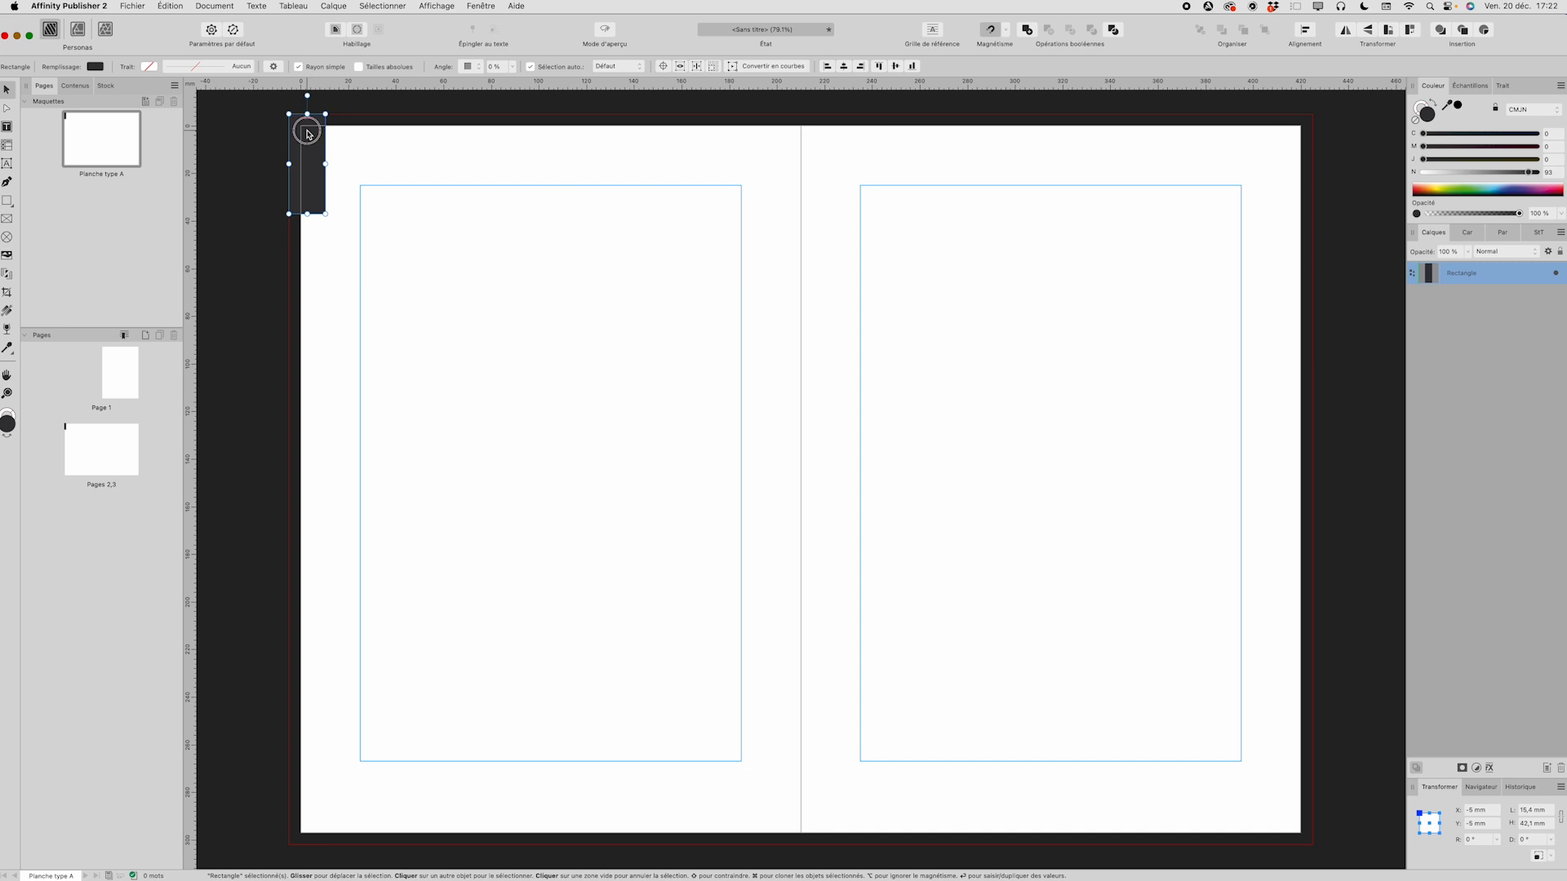
{"action": "left_click_drag", "start_coordinate": [308, 132], "coordinate": [1292, 172]}
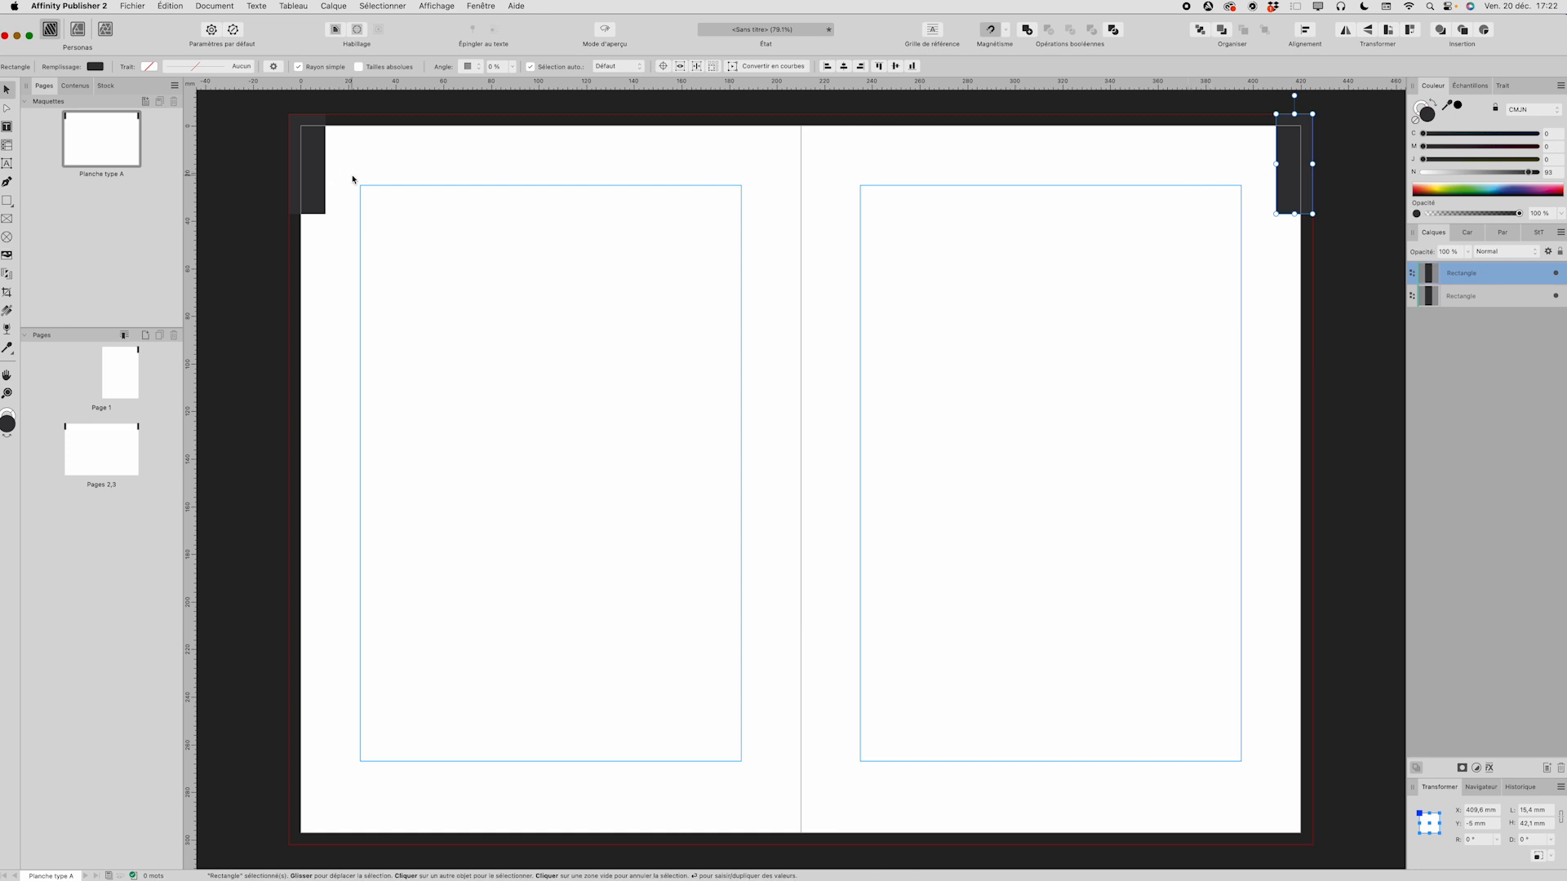
- Check how the master's dark corner rectangles are applied on pages 2,3 and on page 1
{"action": "left_click", "coordinate": [121, 386]}
{"action": "left_click", "coordinate": [109, 455]}
{"action": "left_click", "coordinate": [109, 456]}
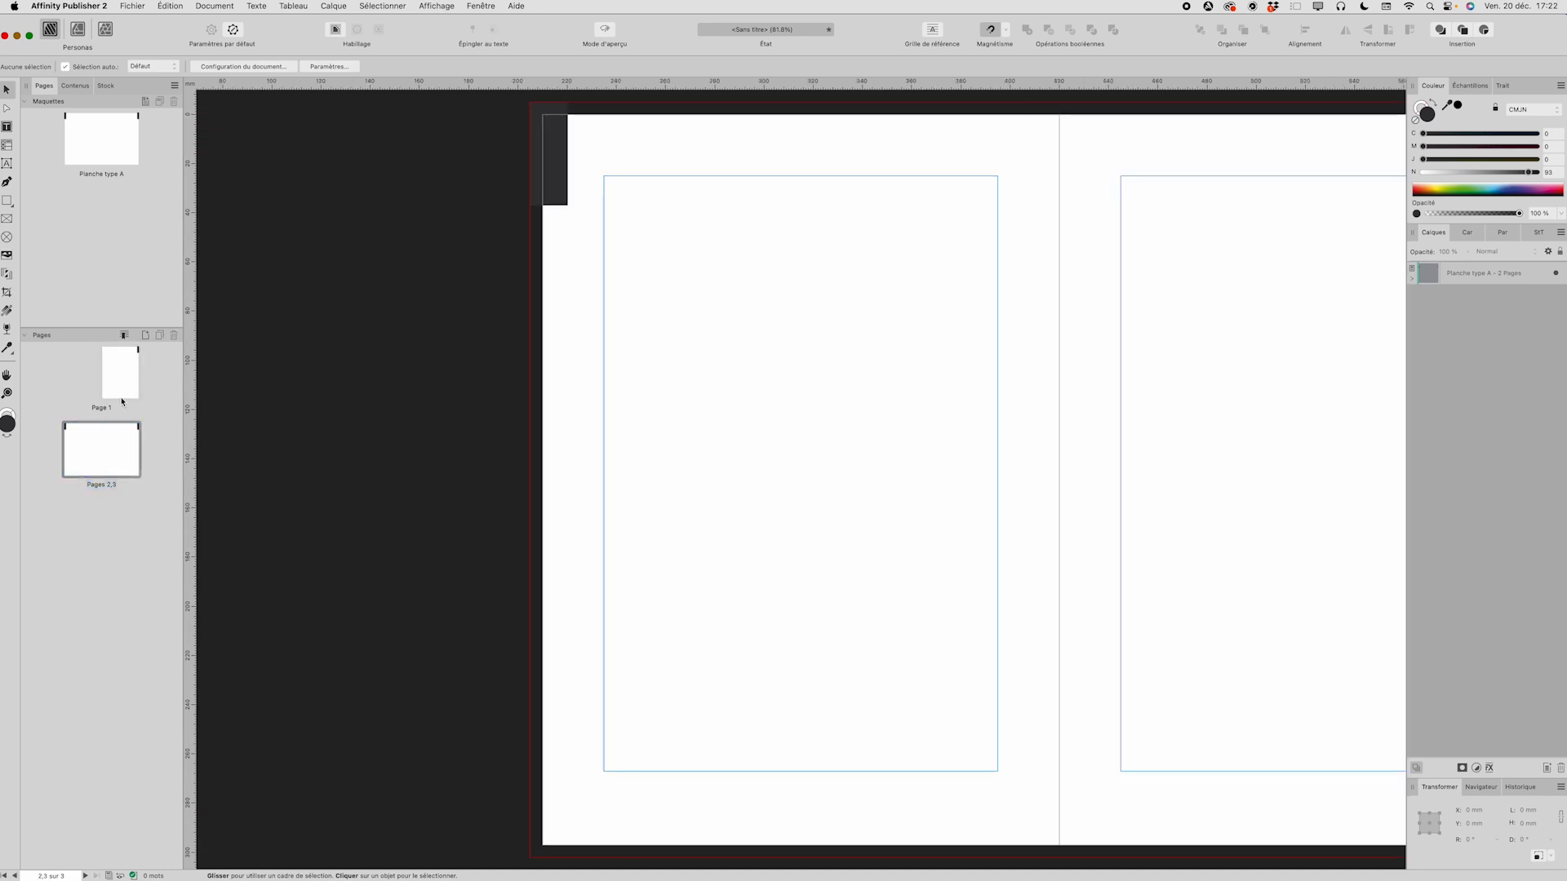
{"action": "left_click", "coordinate": [122, 401]}
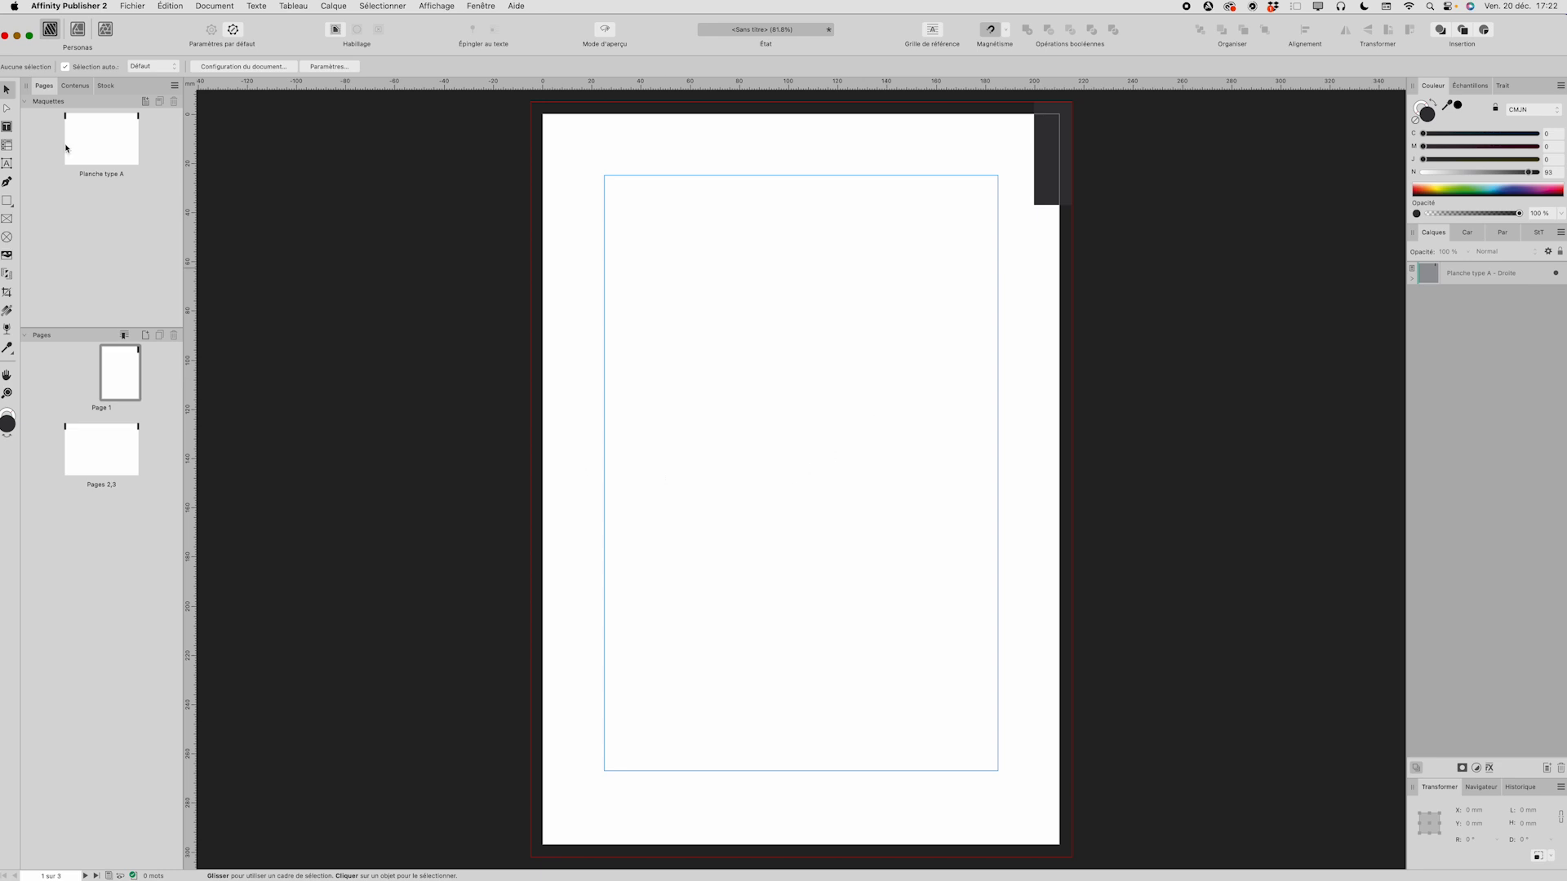
- Reopen master Planche type A and select the dark rectangle on its left page
{"action": "double_click", "coordinate": [96, 142]}
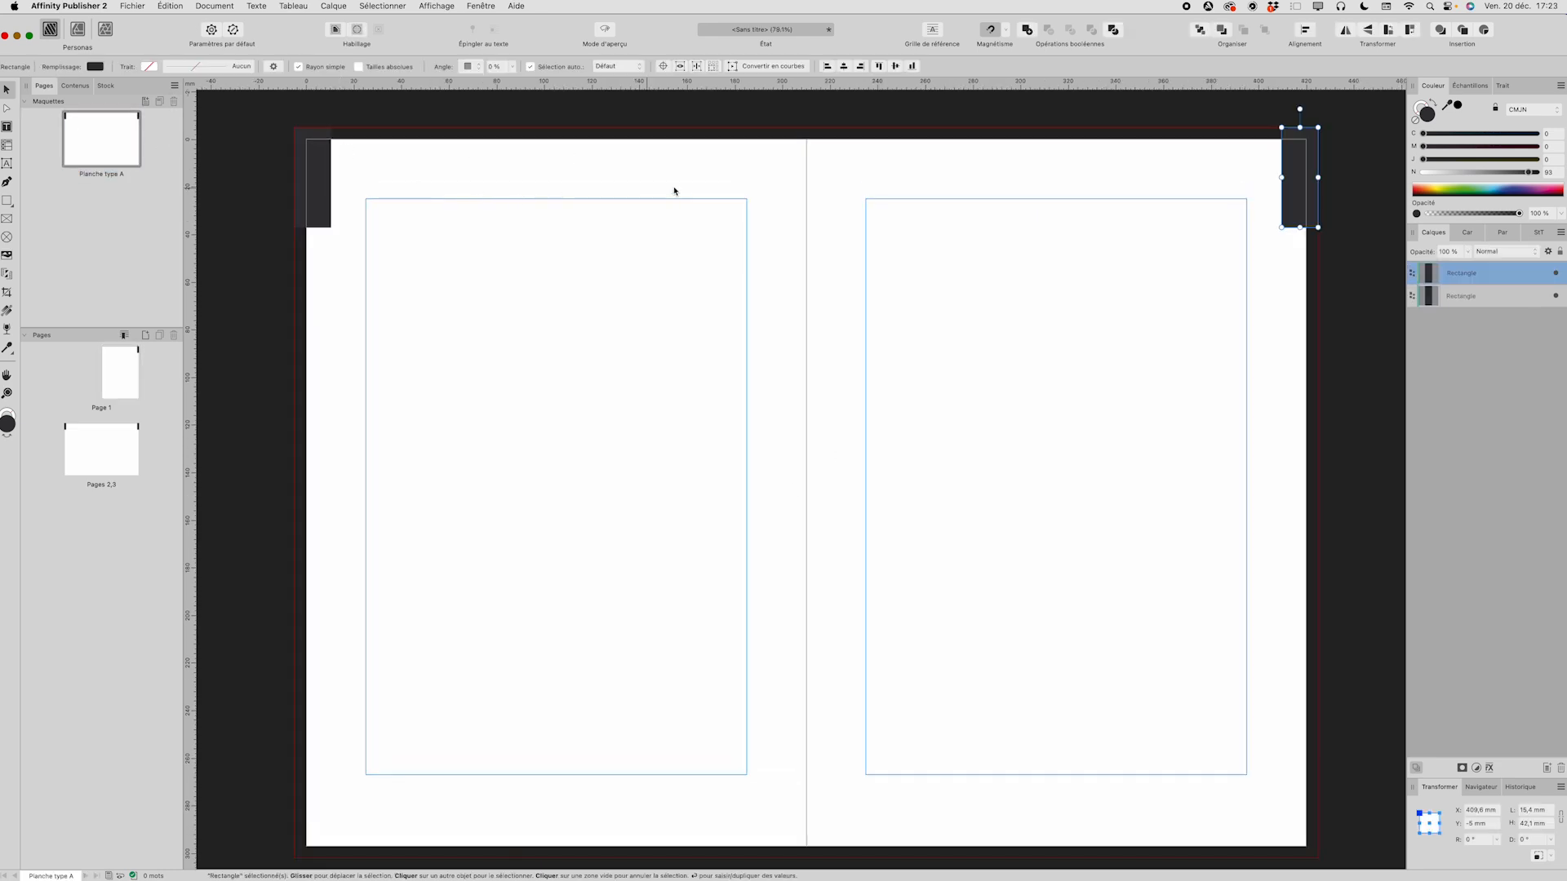
{"action": "left_click", "coordinate": [310, 166]}
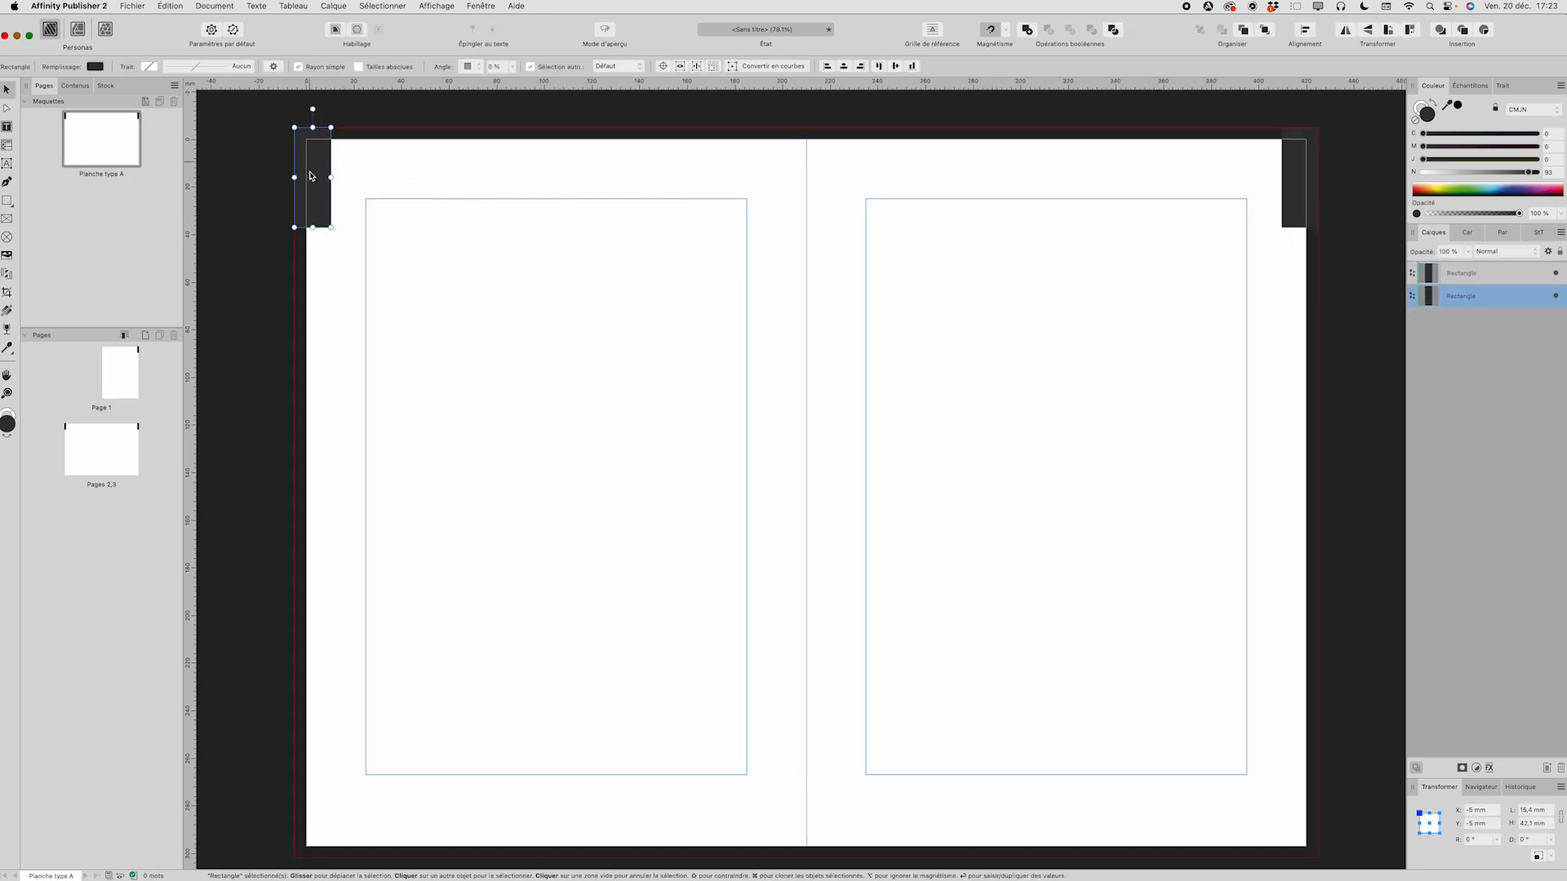